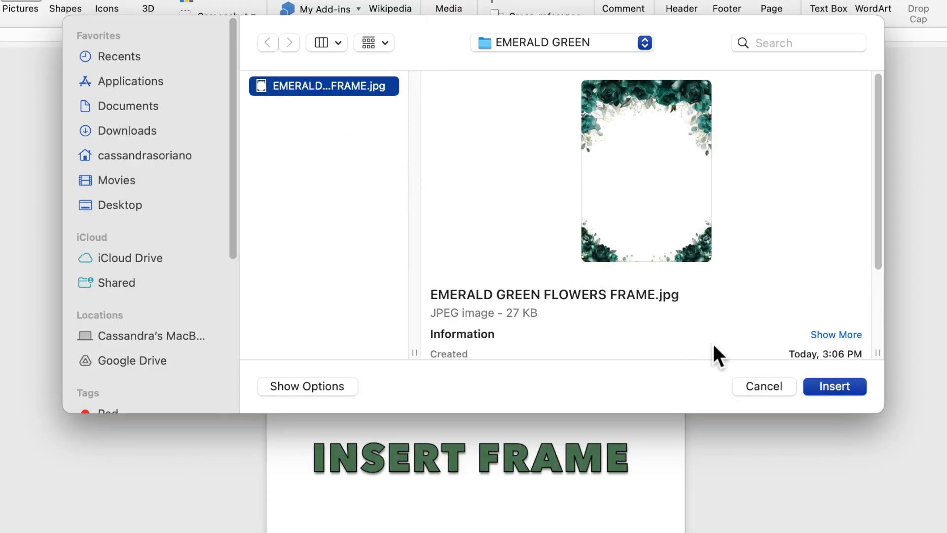
Step: Insert EMERALD GREEN FLOWERS FRAME.jpg from the EMERALD GREEN folder at 4.2" by 3"
{"action": "left_click", "coordinate": [826, 386]}
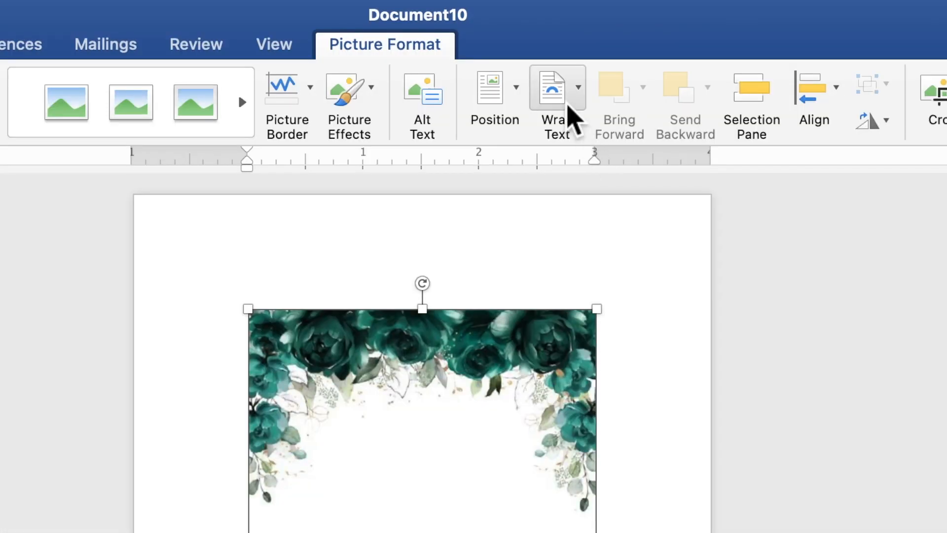
Step: Wrap the frame behind text, move it to the top-left corner, and enlarge it to 7.01" by 5.01"
{"action": "left_click", "coordinate": [568, 105]}
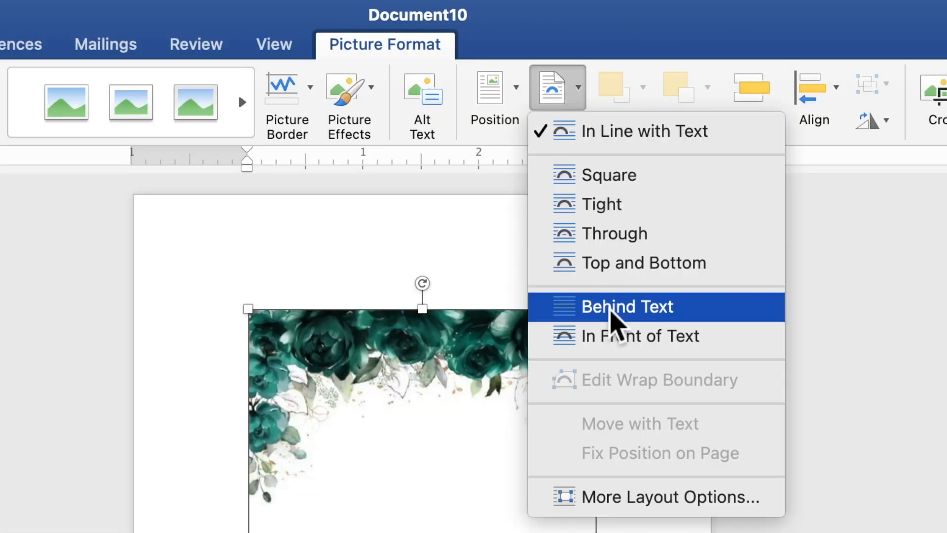
{"action": "left_click", "coordinate": [611, 314]}
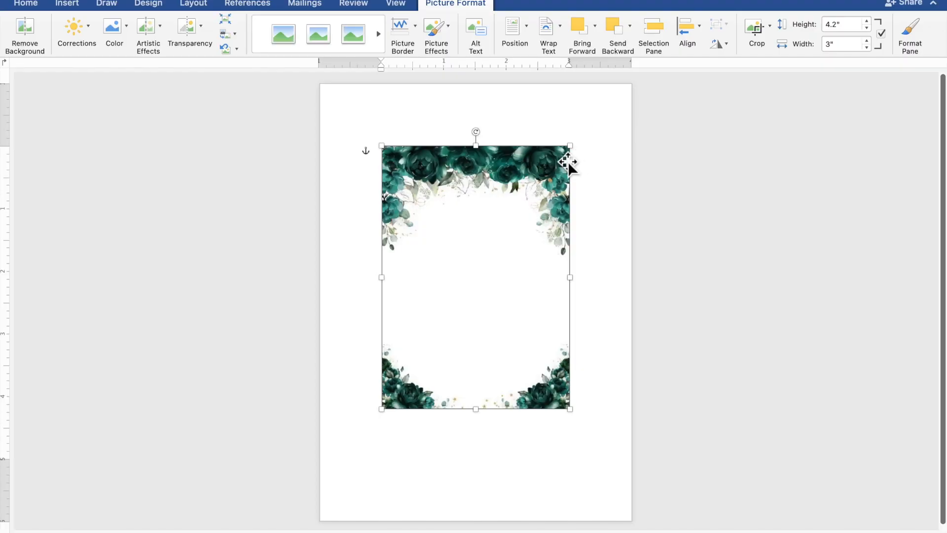
{"action": "left_click_drag", "start_coordinate": [509, 184], "coordinate": [448, 121]}
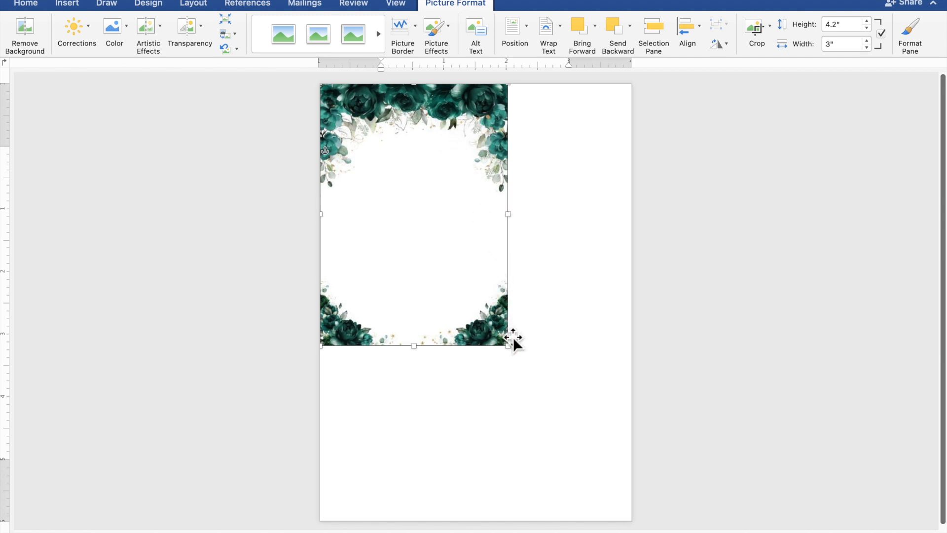
{"action": "left_click_drag", "start_coordinate": [514, 352], "coordinate": [636, 519]}
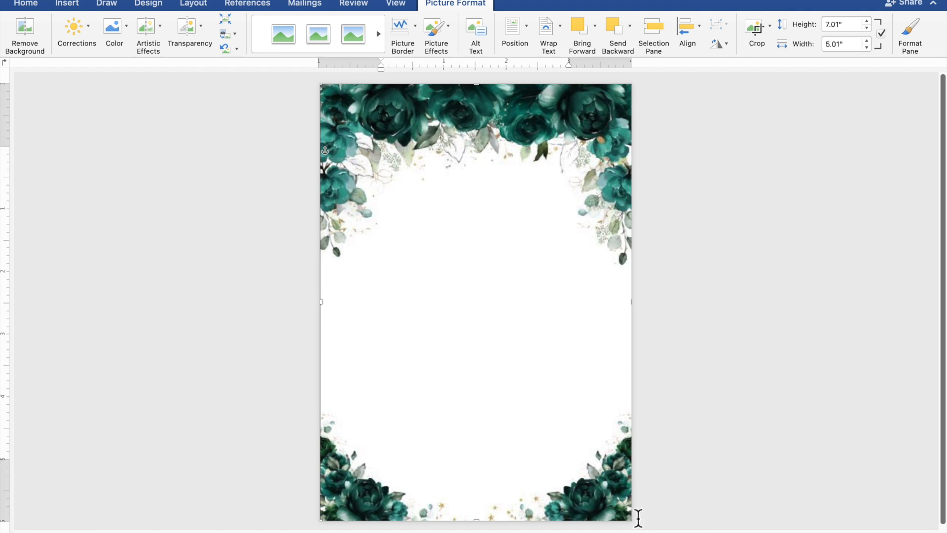
Step: Draw a 4.67" by 5.21" rectangle across the blank centre of the floral frame
{"action": "left_click", "coordinate": [815, 403]}
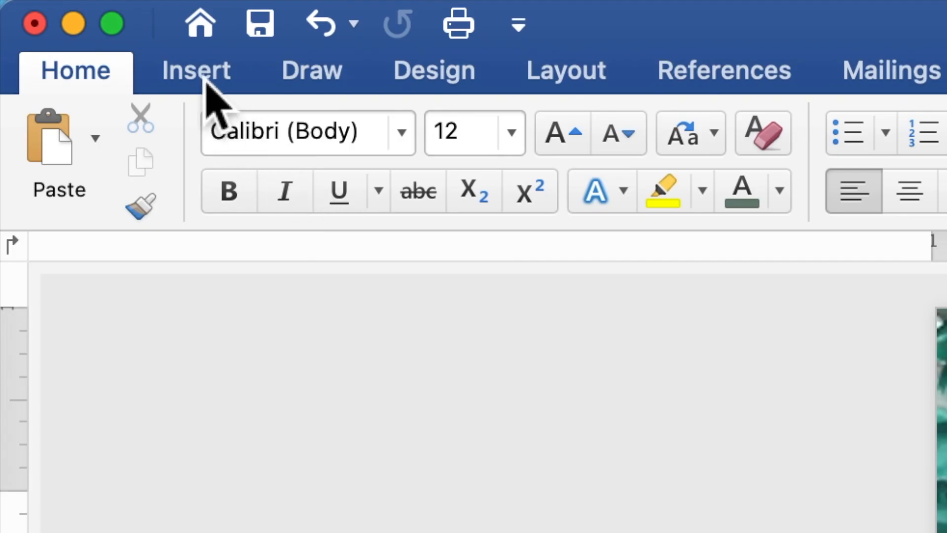
{"action": "left_click", "coordinate": [206, 82]}
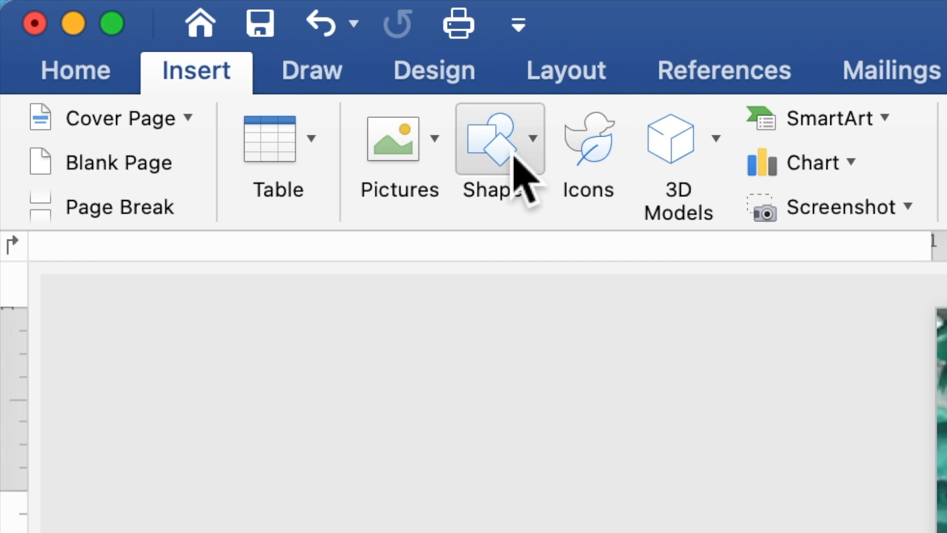
{"action": "left_click", "coordinate": [518, 172]}
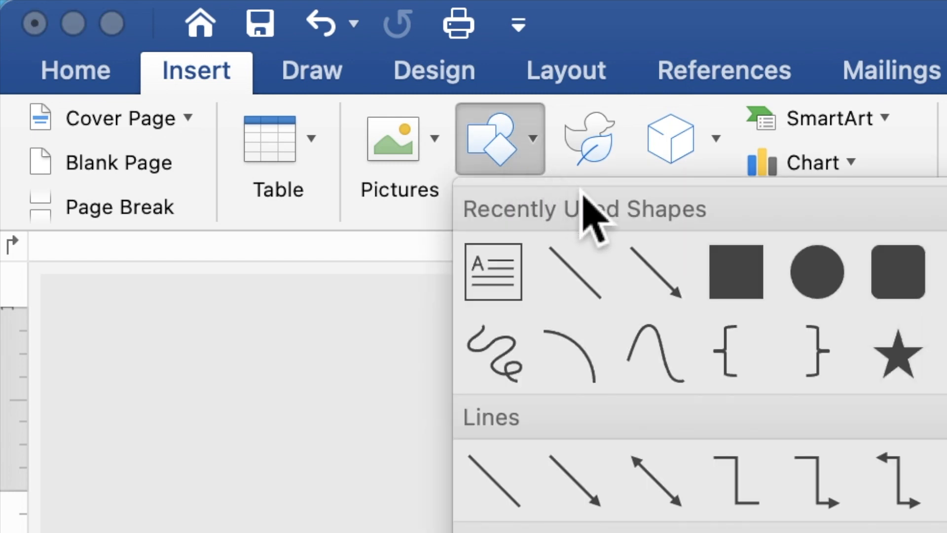
{"action": "left_click", "coordinate": [732, 269]}
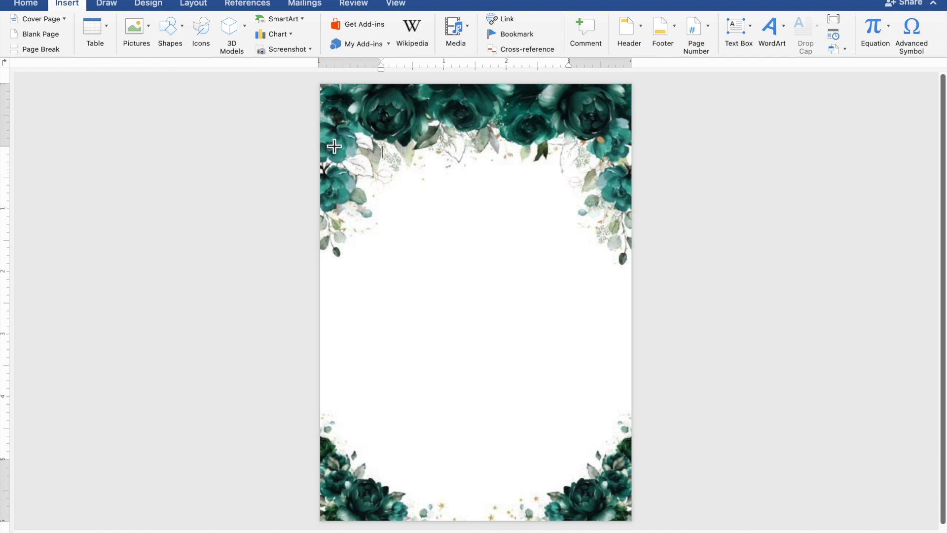
{"action": "left_click_drag", "start_coordinate": [329, 144], "coordinate": [630, 477]}
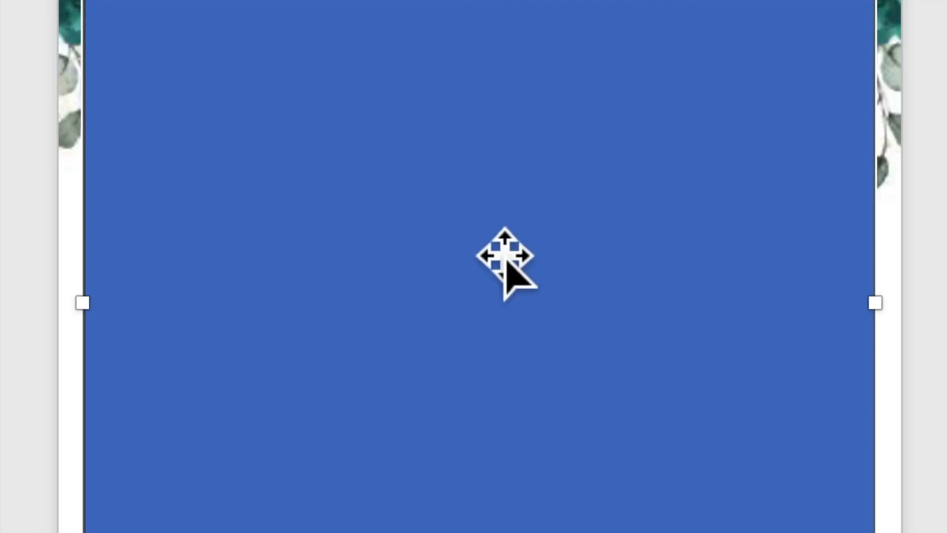
Step: Add text to the rectangle: 'TOGETHER WITH THEIR FAMILIES' followed by two line breaks
{"action": "right_click", "coordinate": [488, 241]}
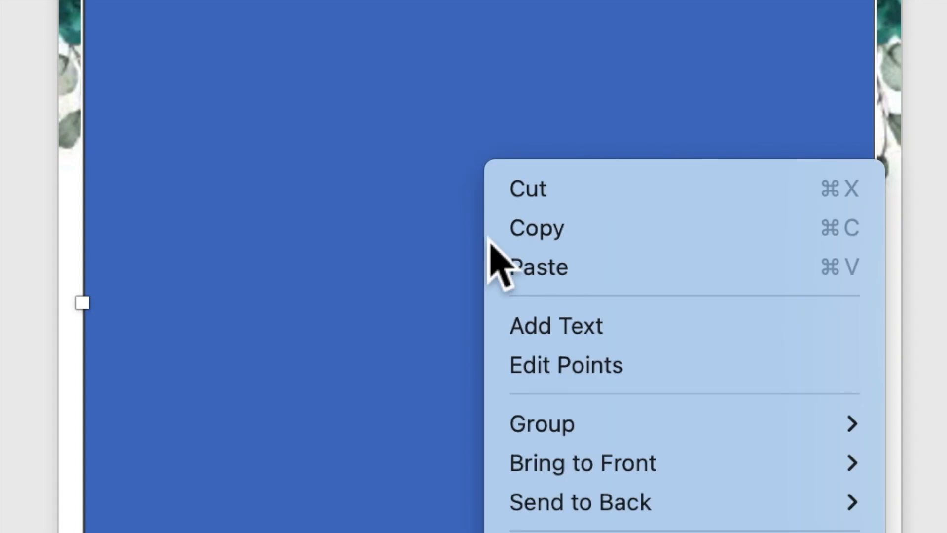
{"action": "left_click", "coordinate": [541, 335]}
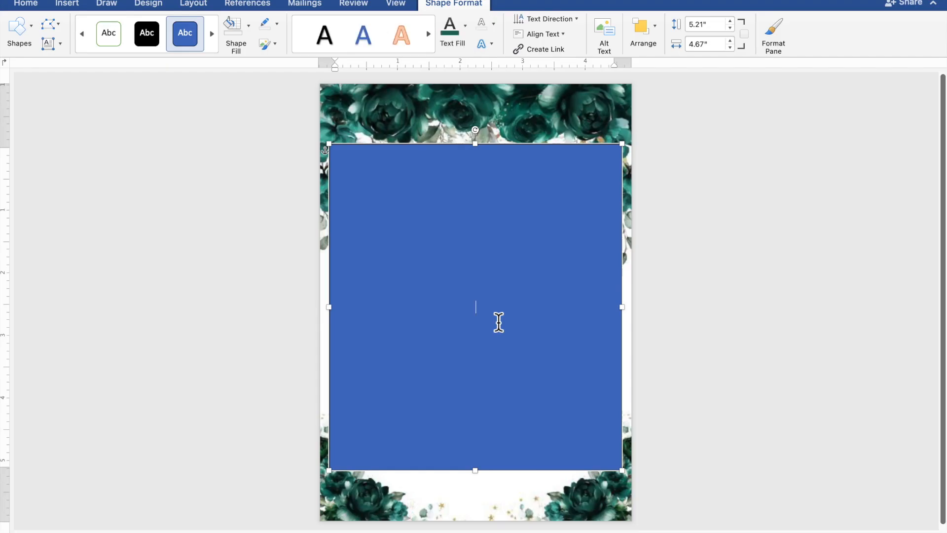
{"action": "scroll", "coordinate": [498, 322], "scroll_direction": "up", "scroll_amount": 5}
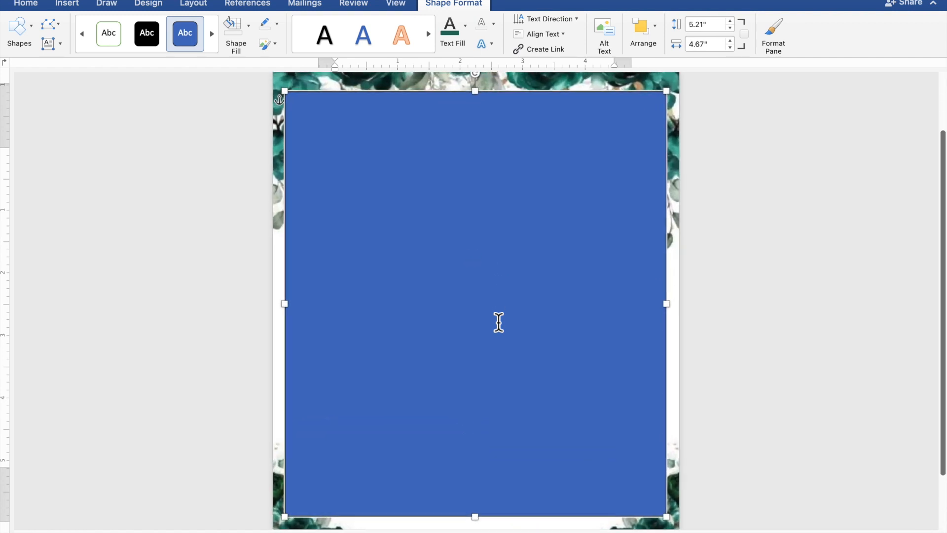
{"action": "scroll", "coordinate": [498, 322], "scroll_direction": "up", "scroll_amount": 1}
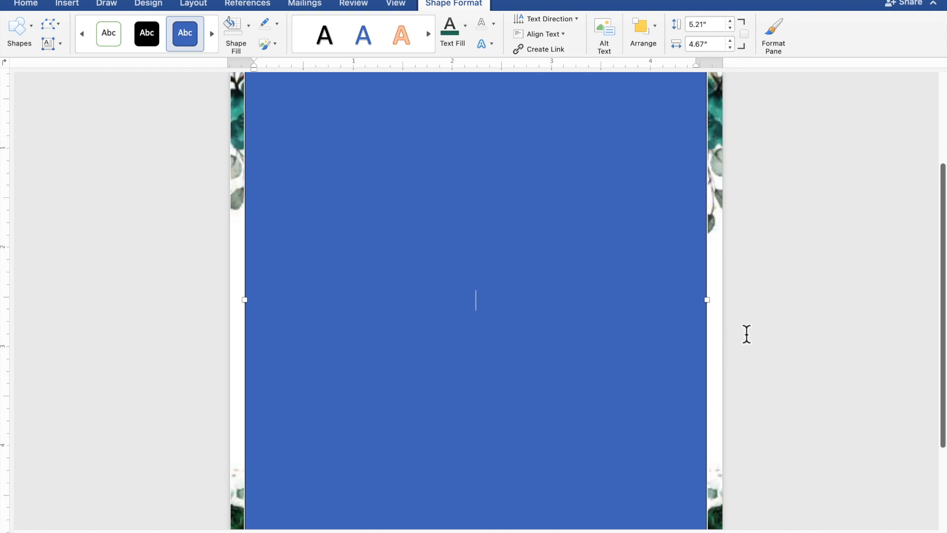
{"action": "type", "text": "TOGETHER"}
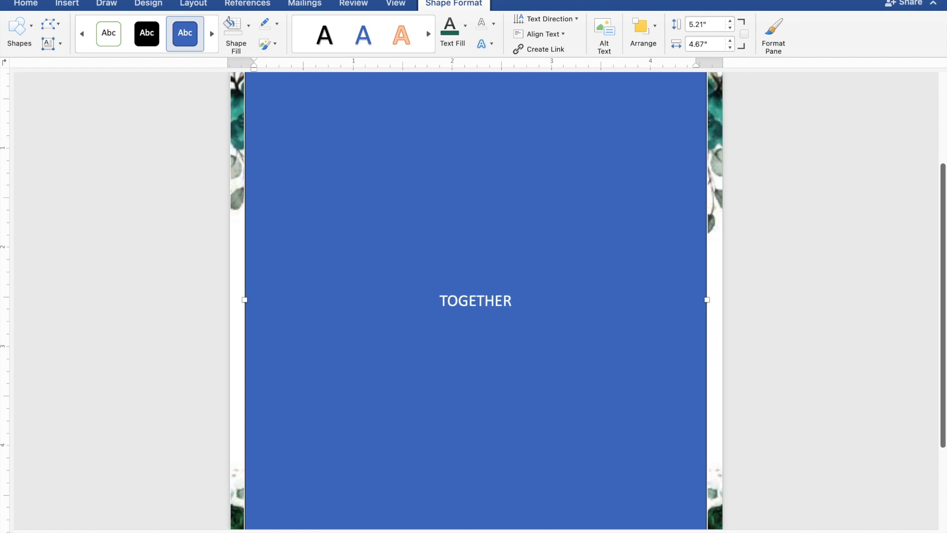
{"action": "type", "text": " WI"}
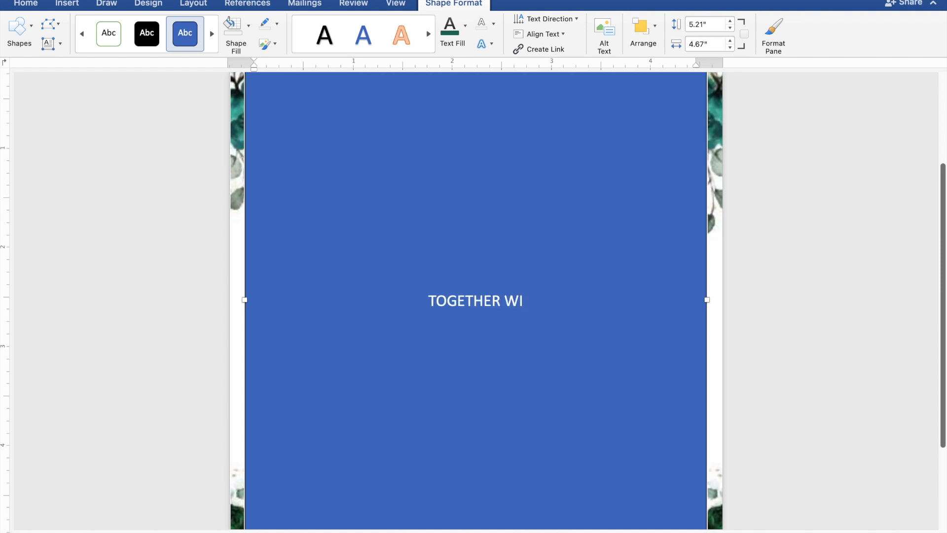
{"action": "type", "text": "TH"}
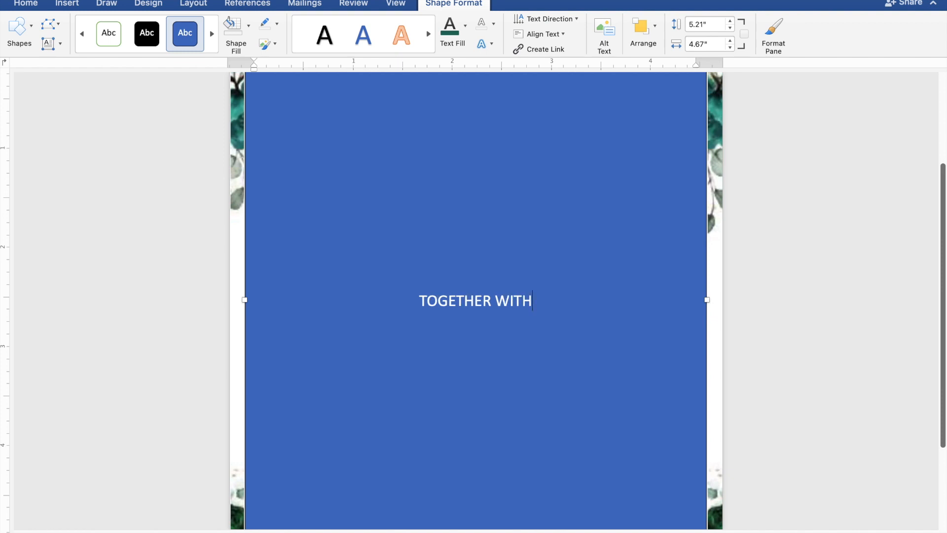
{"action": "type", "text": " TH"}
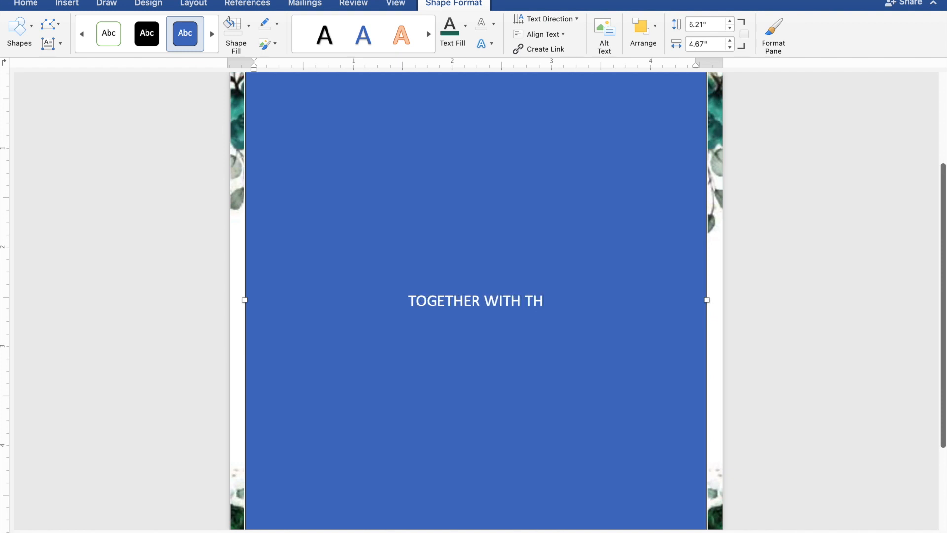
{"action": "type", "text": "EI"}
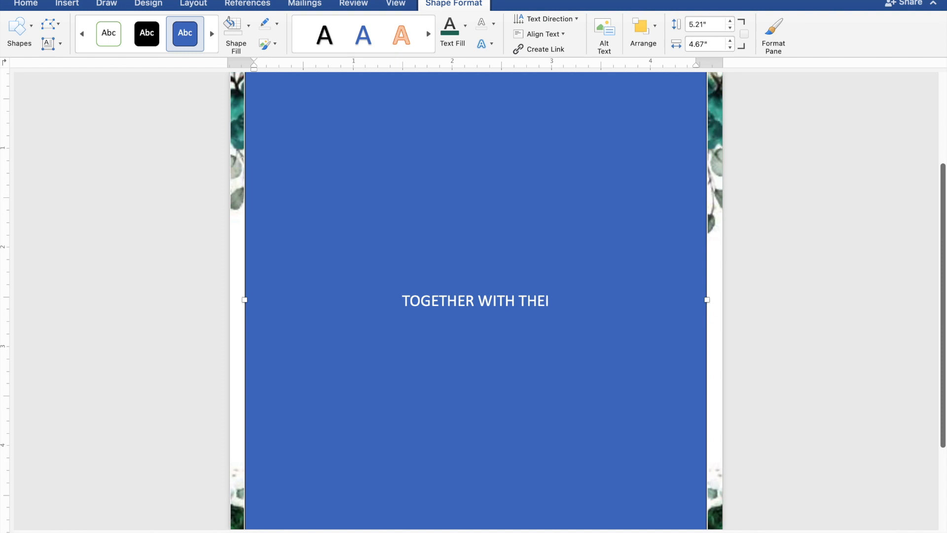
{"action": "type", "text": "R F"}
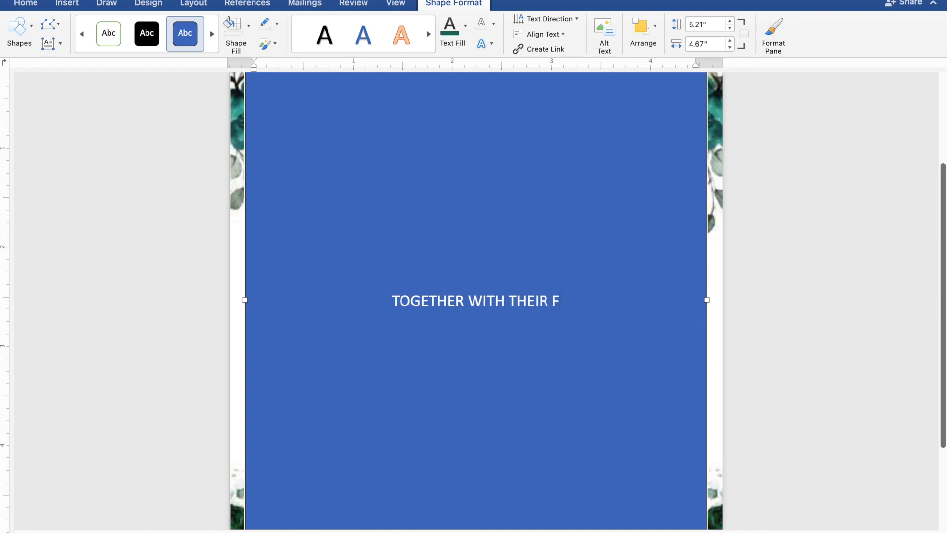
{"action": "type", "text": "AMI"}
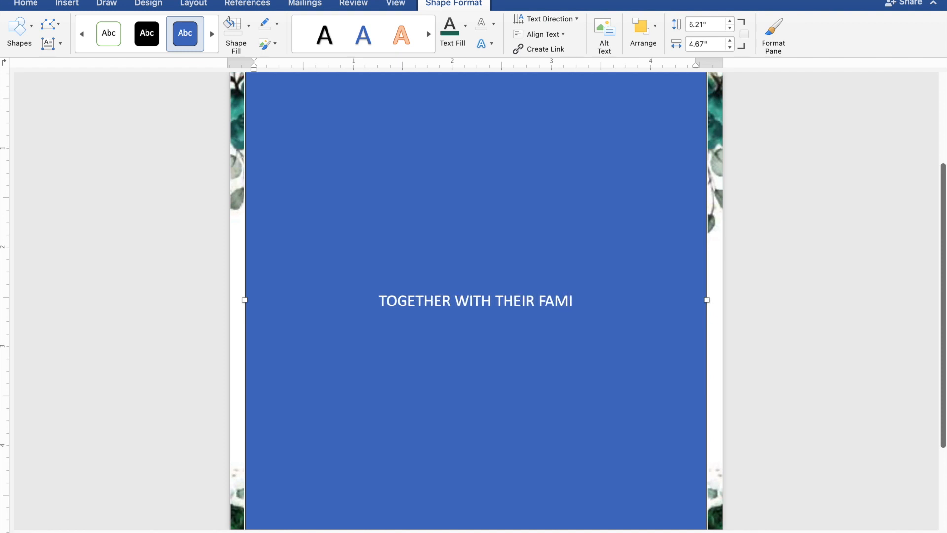
{"action": "type", "text": "LIE"}
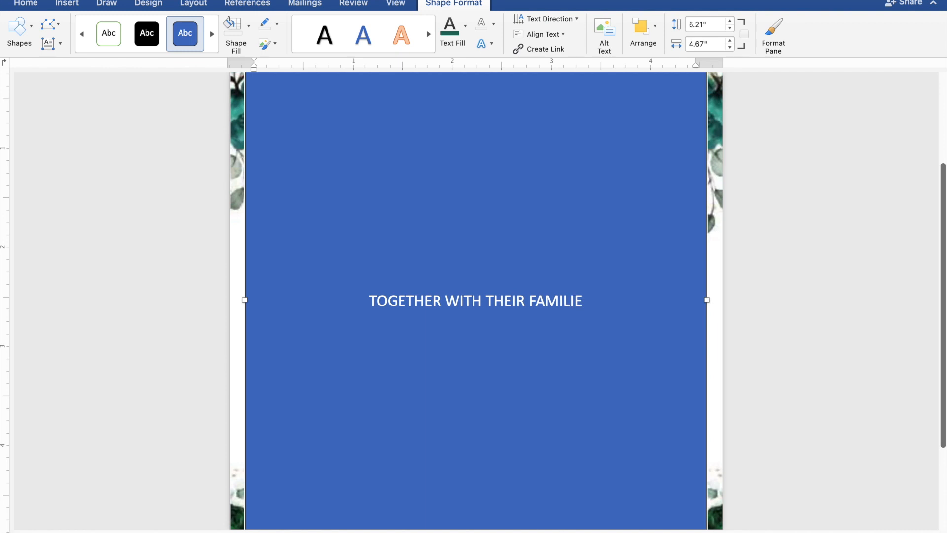
{"action": "type", "text": "S"}
{"action": "key", "text": "Return"}
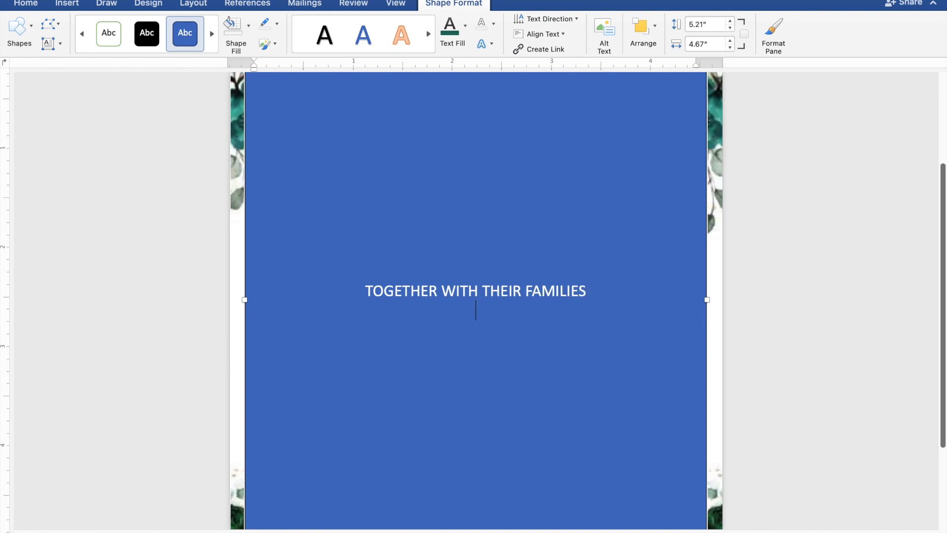
{"action": "key", "text": "Return"}
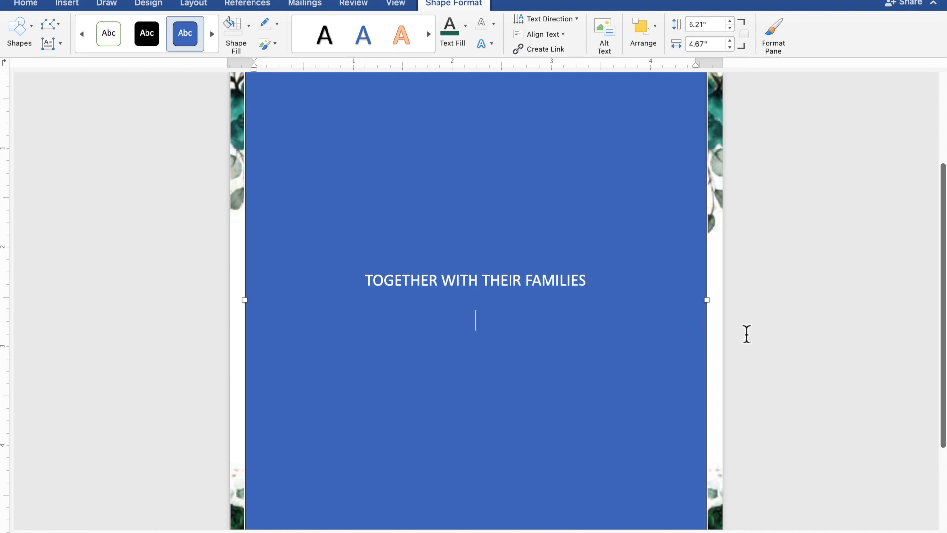
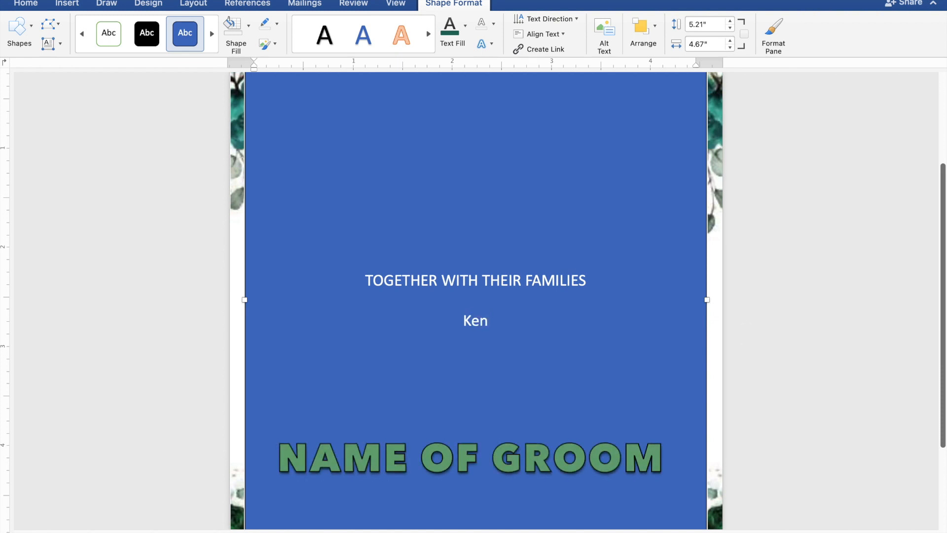
Step: Type the groom's name, 'AND', and the bride's name on separate centred lines
{"action": "key", "text": "Return"}
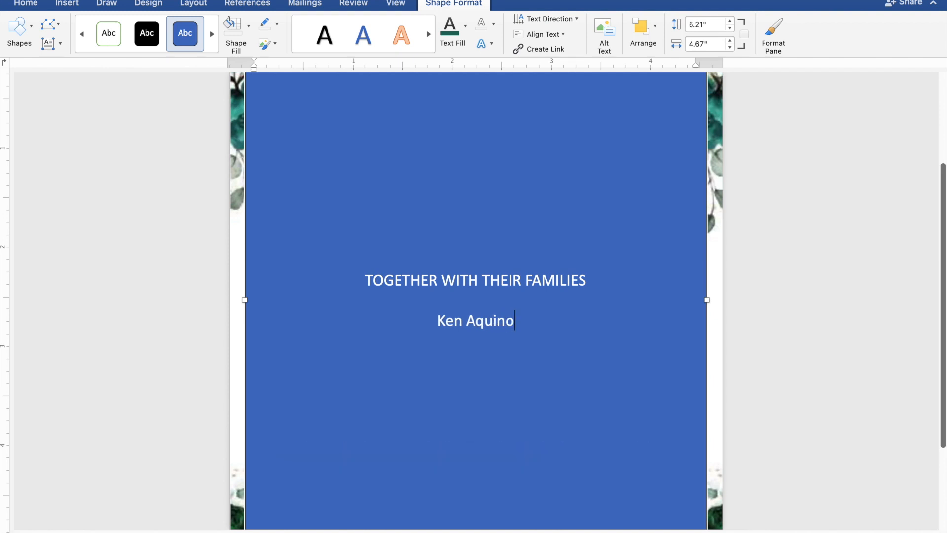
{"action": "type", "text": "AND"}
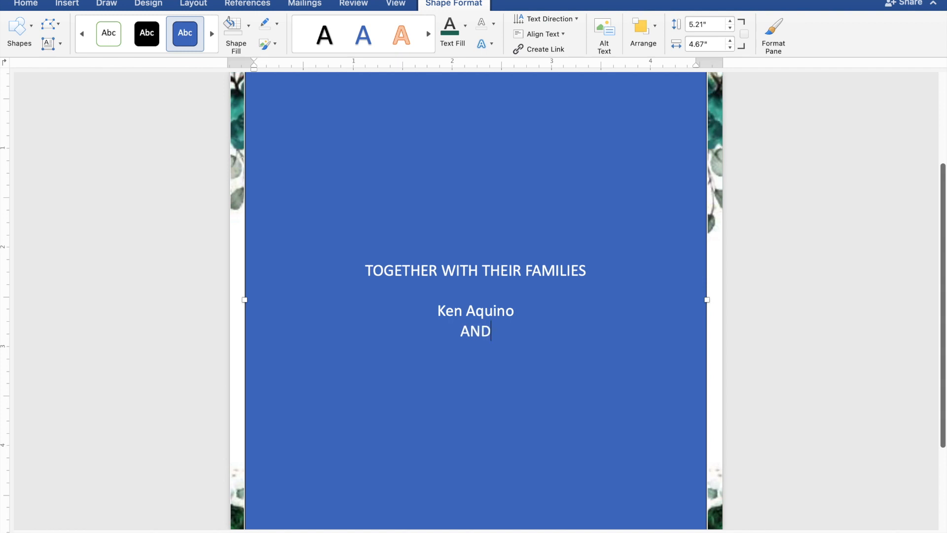
{"action": "key", "text": "Return"}
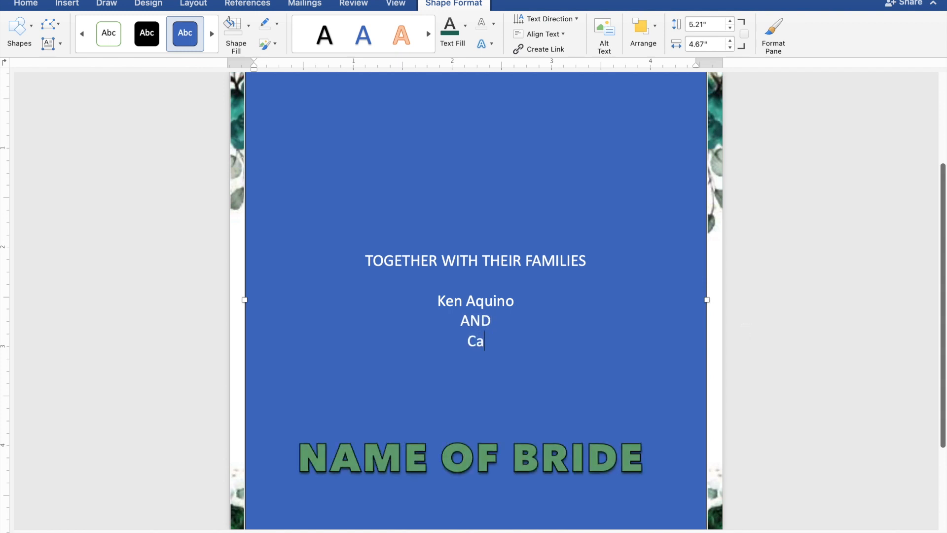
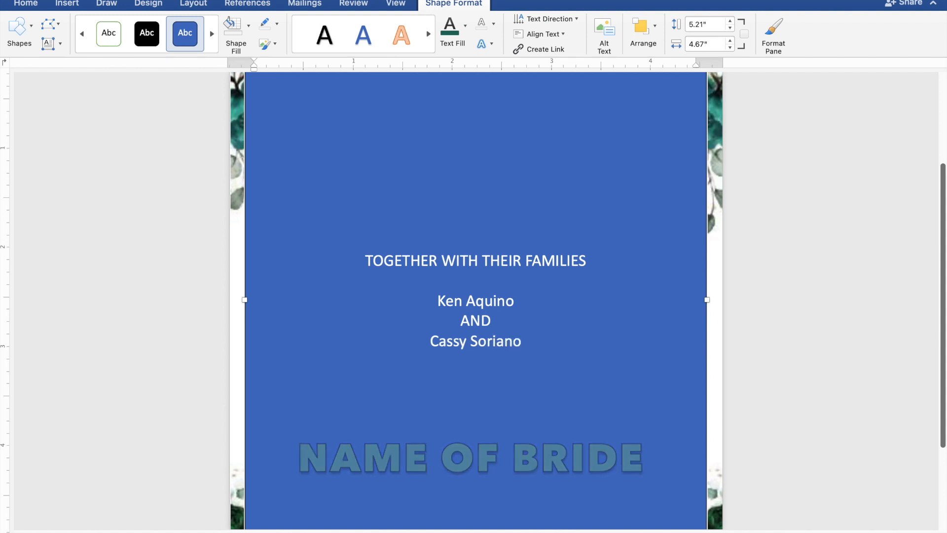
{"action": "key", "text": "Return"}
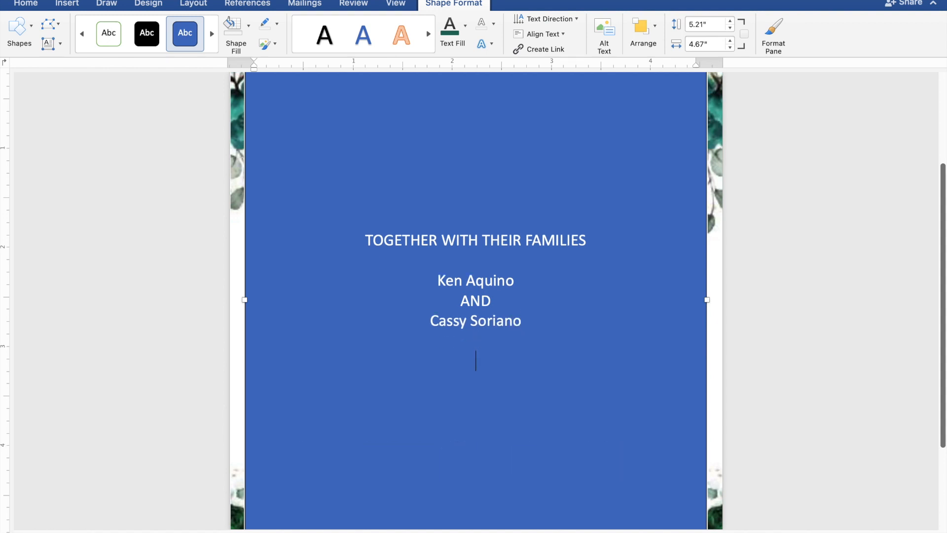
Step: Type 'REQUEST THE PLEASURE OF YOUR PRESENCE' and 'AS THEY JOYFULLY UNITE IN MARRIAGE' on separate lines
{"action": "type", "text": "REQUEST"}
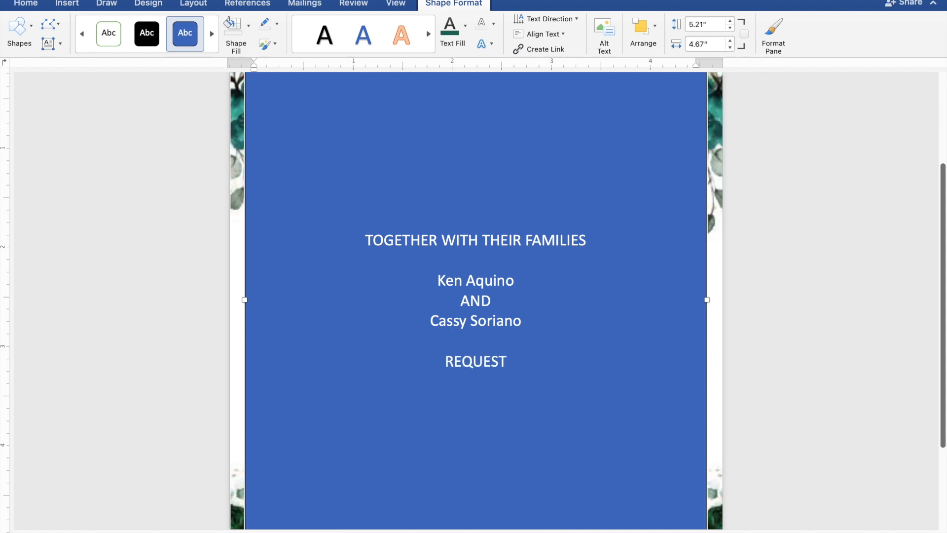
{"action": "type", "text": " THE"}
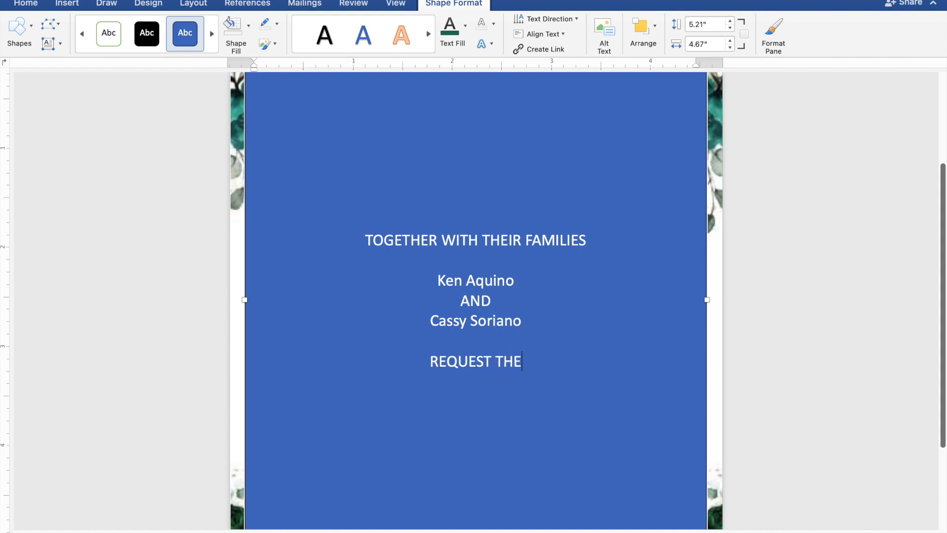
{"action": "type", "text": " PL"}
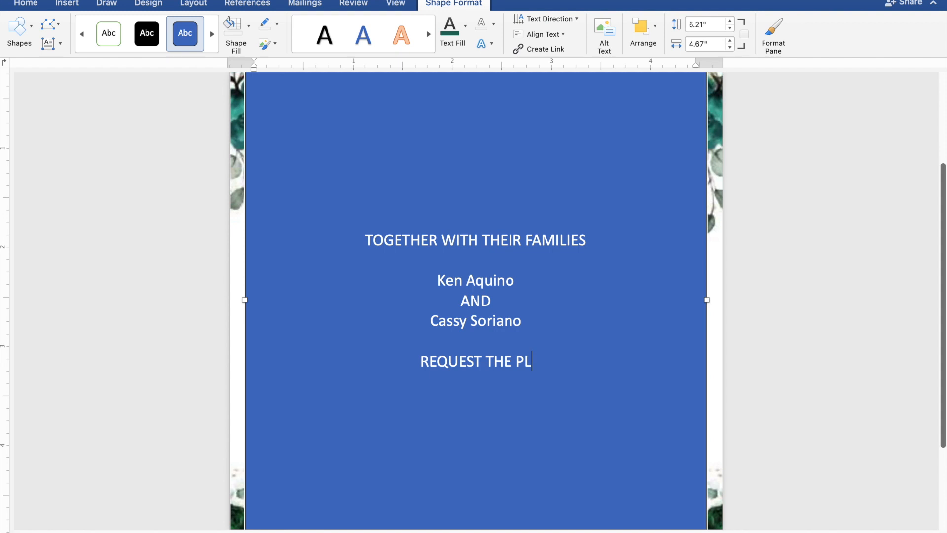
{"action": "type", "text": "EA"}
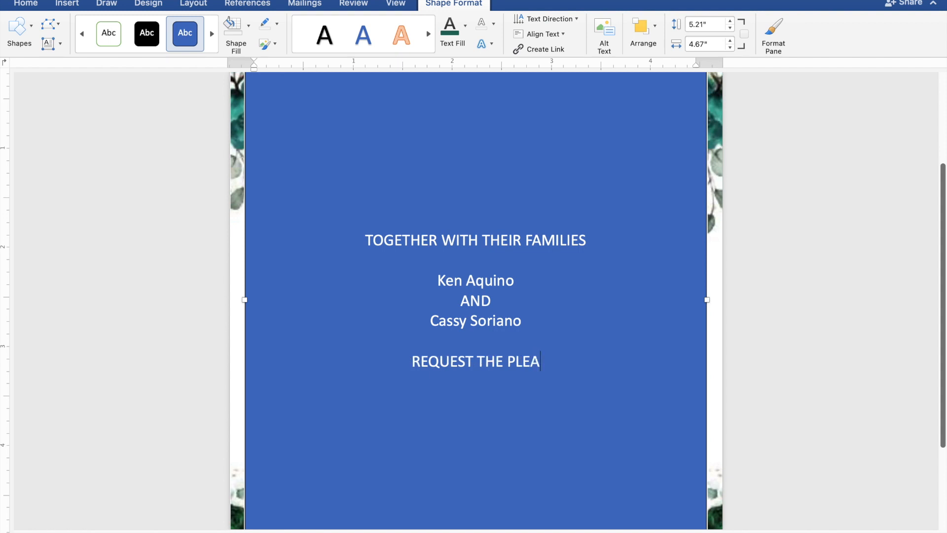
{"action": "type", "text": "SURE OF"}
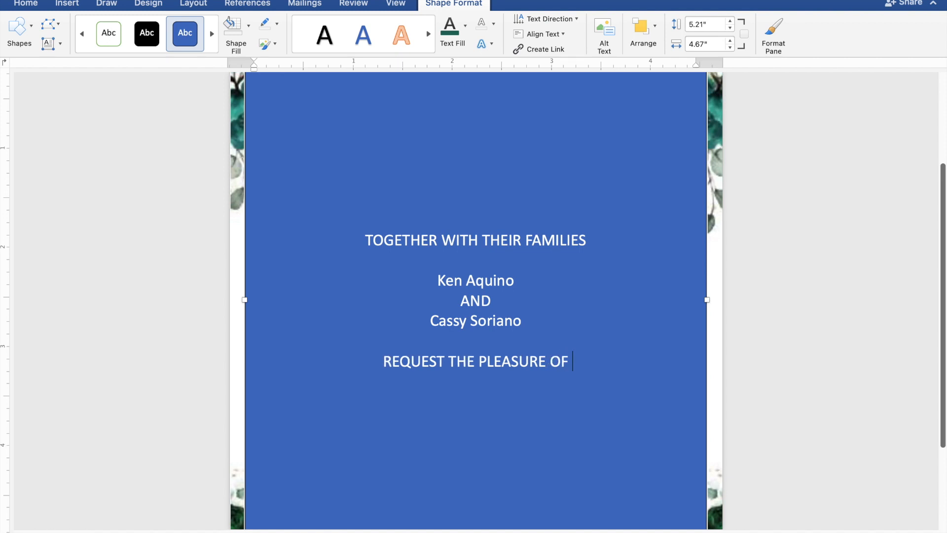
{"action": "type", "text": " YO"}
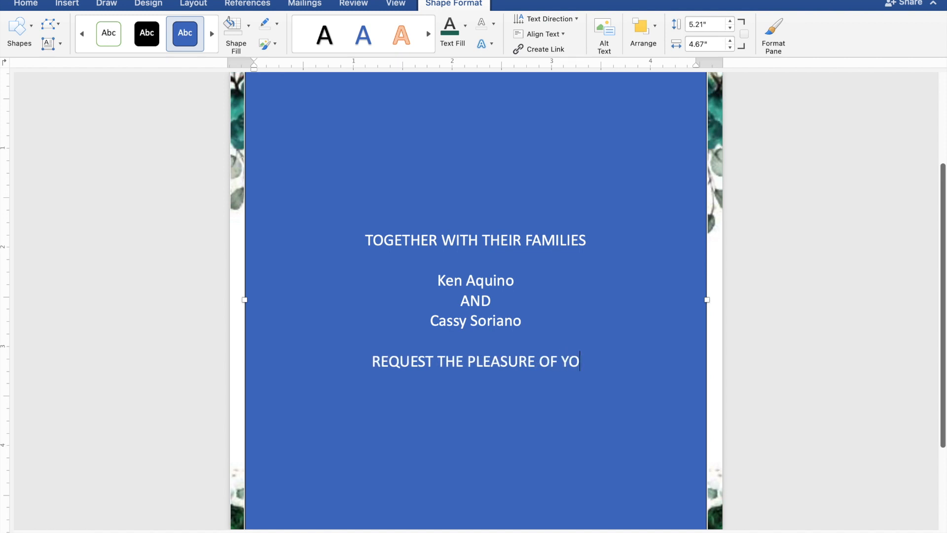
{"action": "type", "text": "UR"}
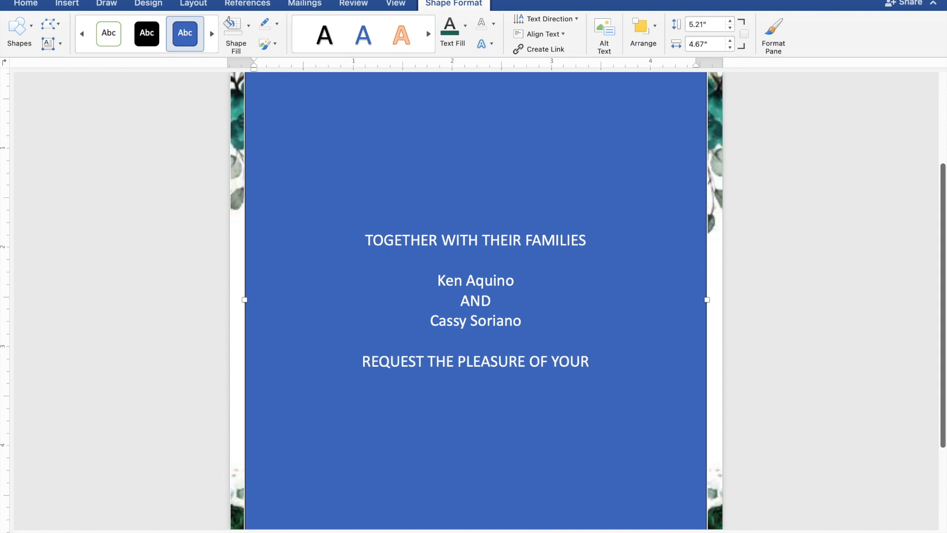
{"action": "type", "text": " P"}
{"action": "type", "text": "RE"}
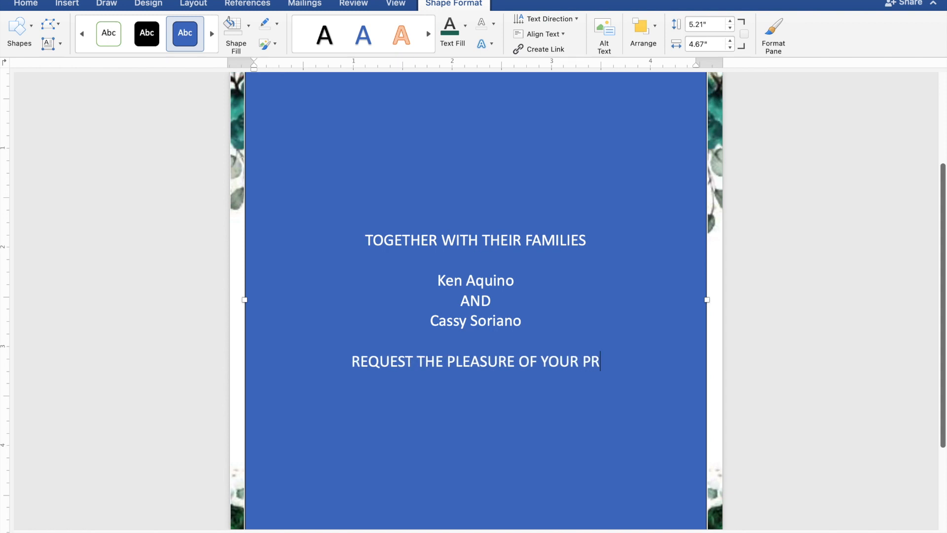
{"action": "type", "text": "SE"}
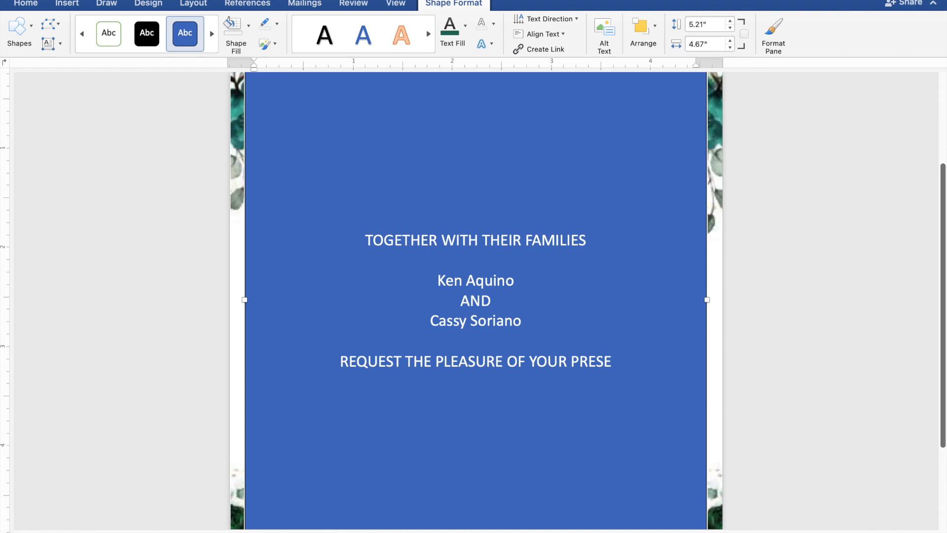
{"action": "type", "text": "NCE"}
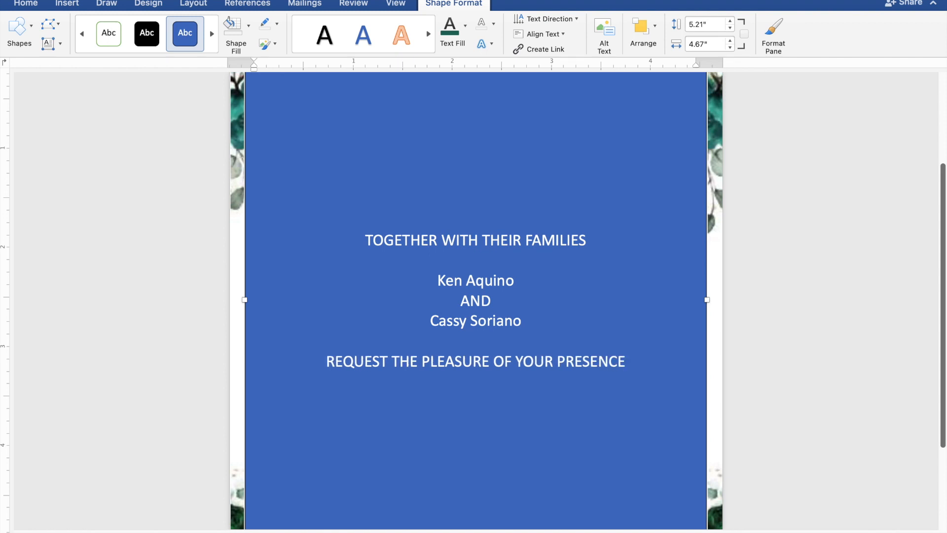
{"action": "key", "text": "Return"}
{"action": "type", "text": "A"}
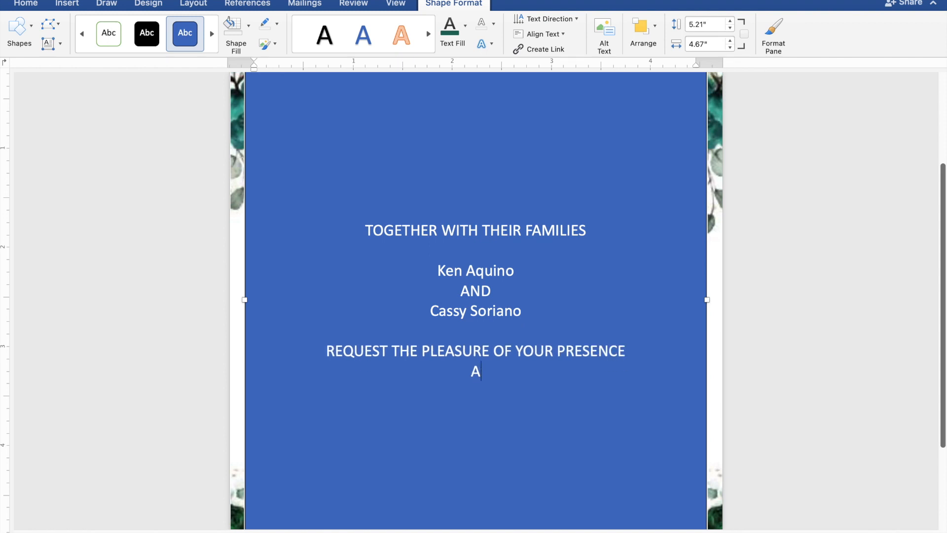
{"action": "type", "text": "S THEY JO"}
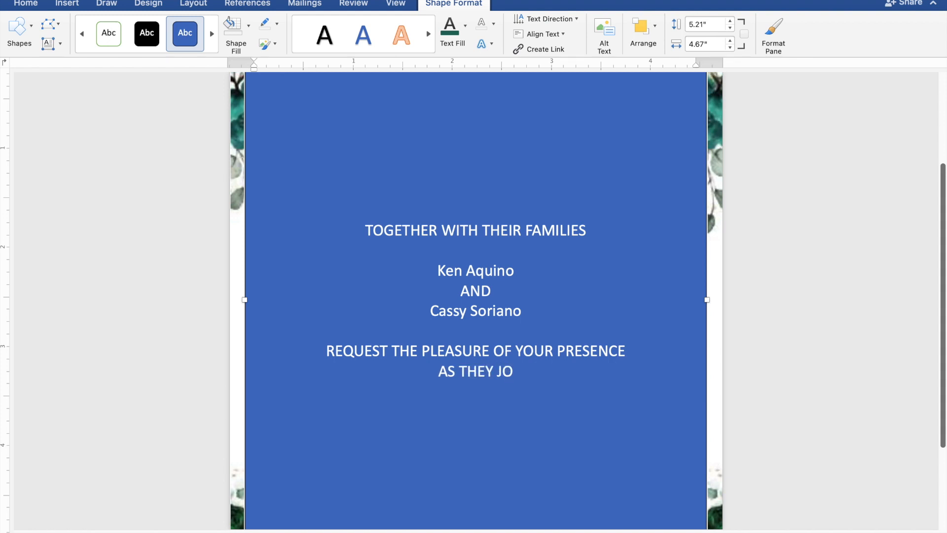
{"action": "type", "text": "YFU"}
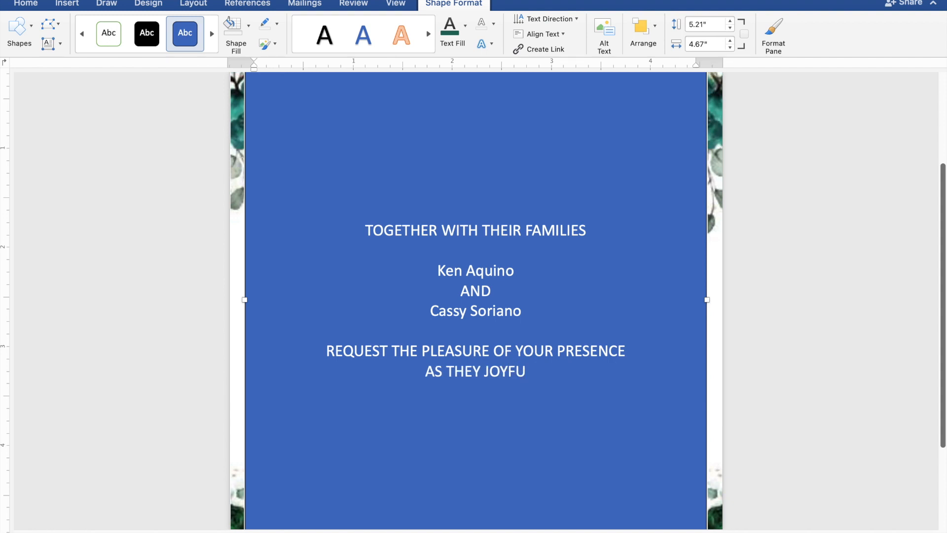
{"action": "type", "text": "LL"}
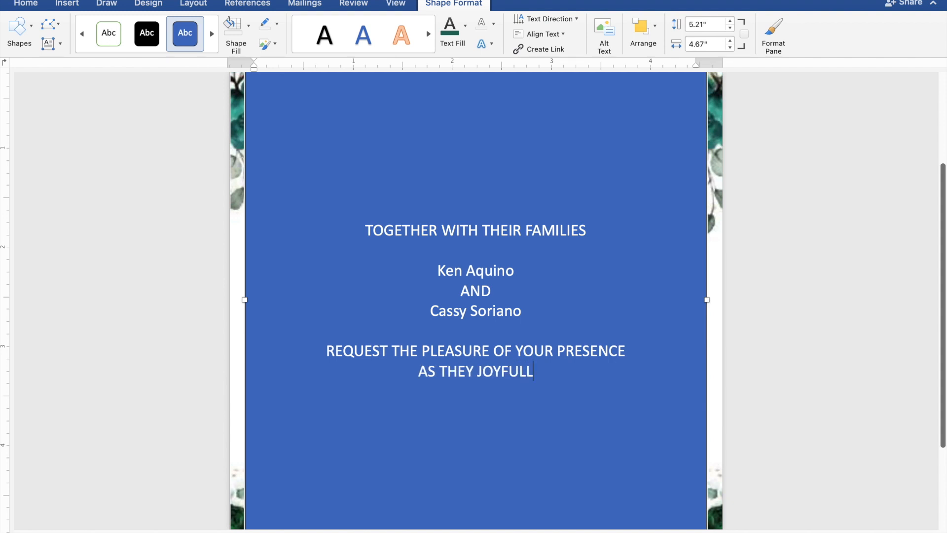
{"action": "type", "text": "Y"}
{"action": "type", "text": " U"}
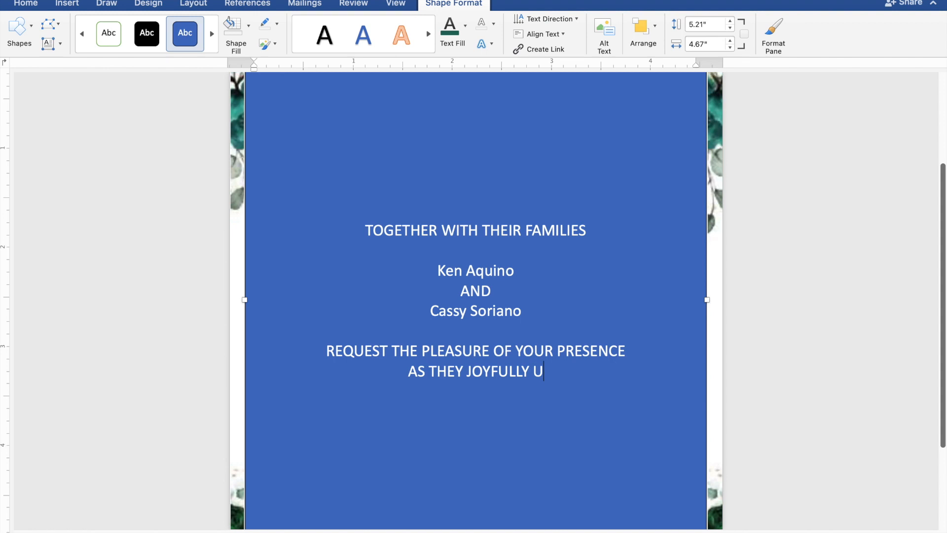
{"action": "type", "text": "NIT"}
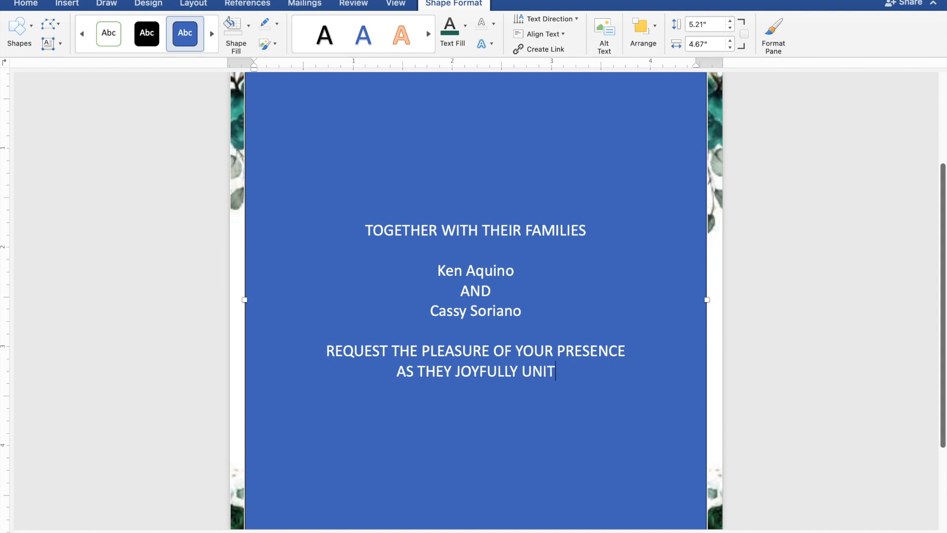
{"action": "type", "text": "E I"}
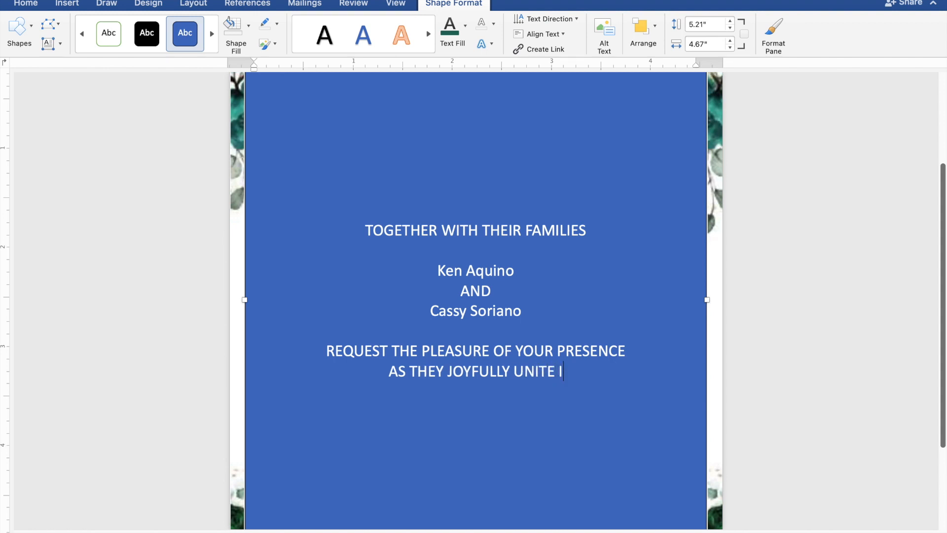
{"action": "type", "text": "N M"}
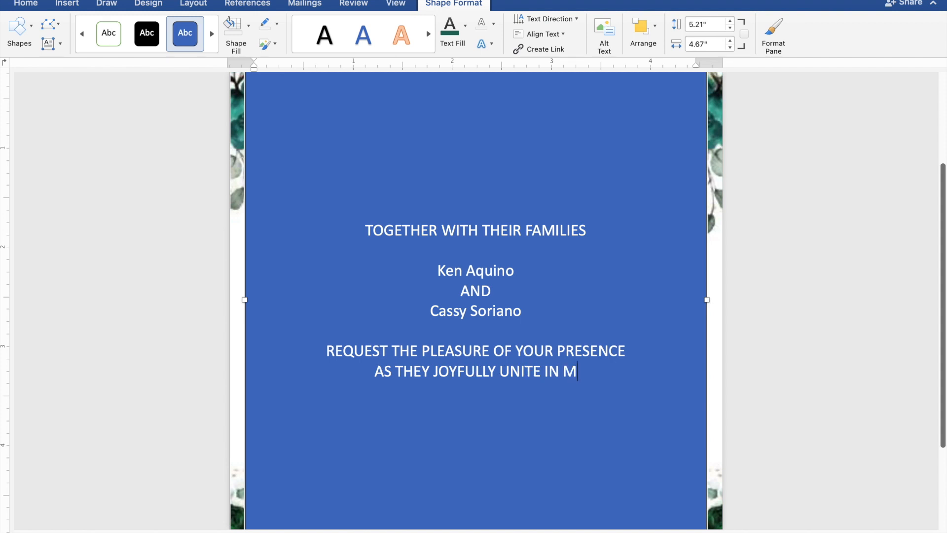
{"action": "type", "text": "ARRIAGE"}
{"action": "key", "text": "Return"}
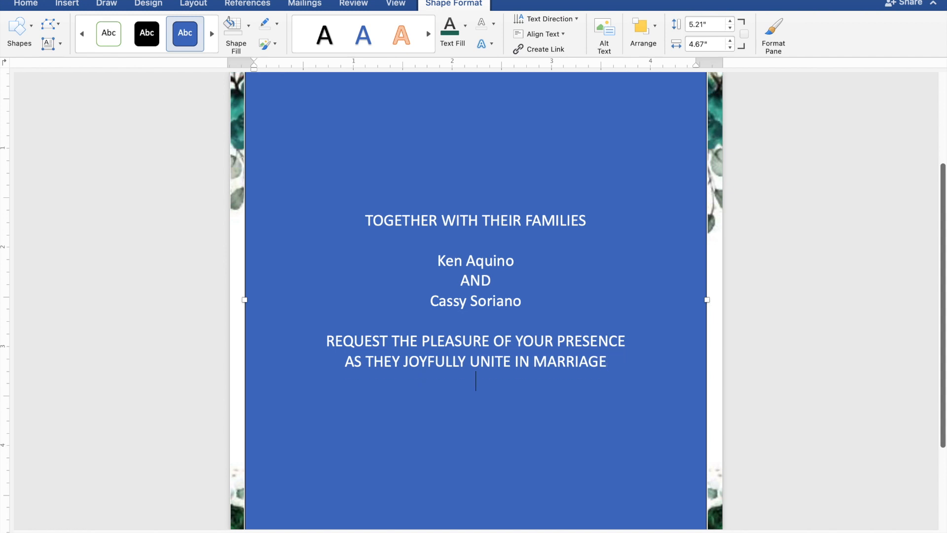
Step: Add 'SUNDAY', 'NOVEMBER 26, 2023' and '10:00 IN THE MORNING' on separate lines after a blank line
{"action": "key", "text": "Return"}
{"action": "type", "text": "S"}
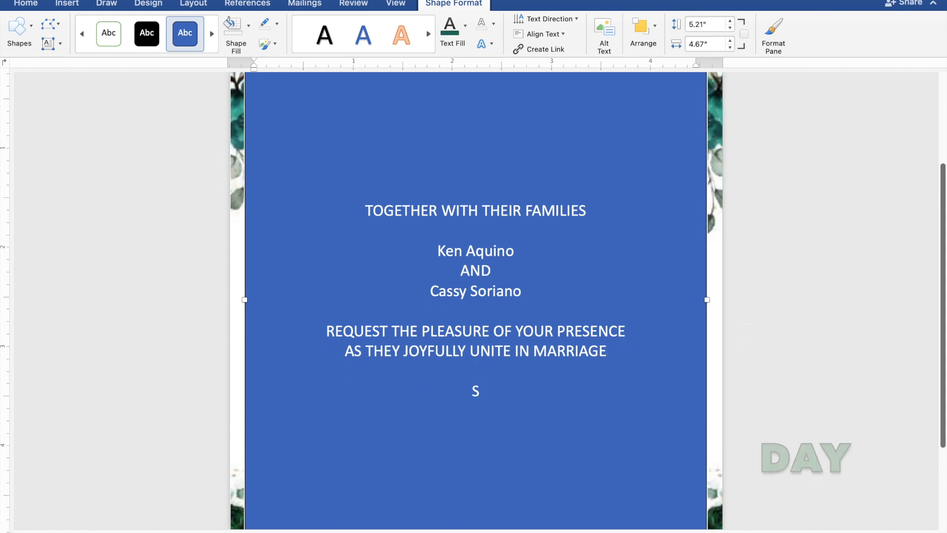
{"action": "type", "text": "UNDAY"}
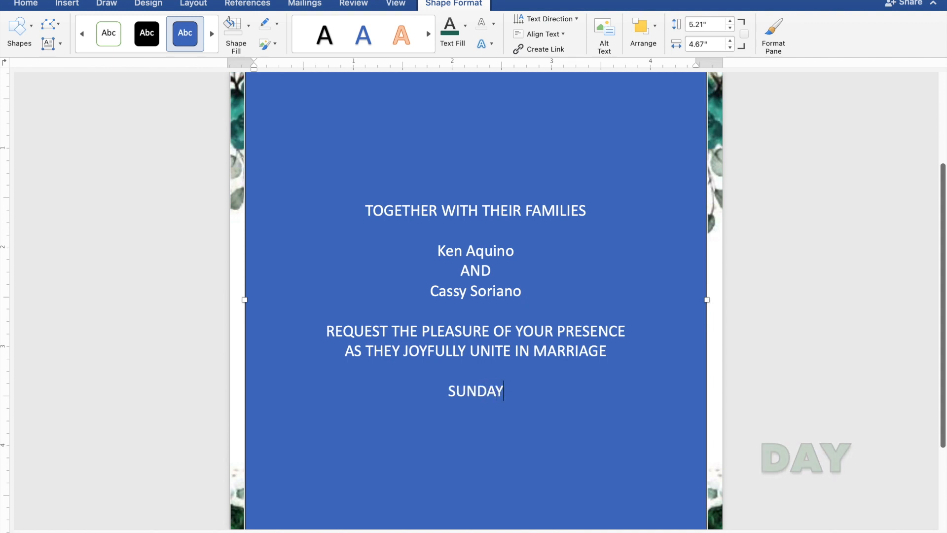
{"action": "key", "text": "Return"}
{"action": "type", "text": "N"}
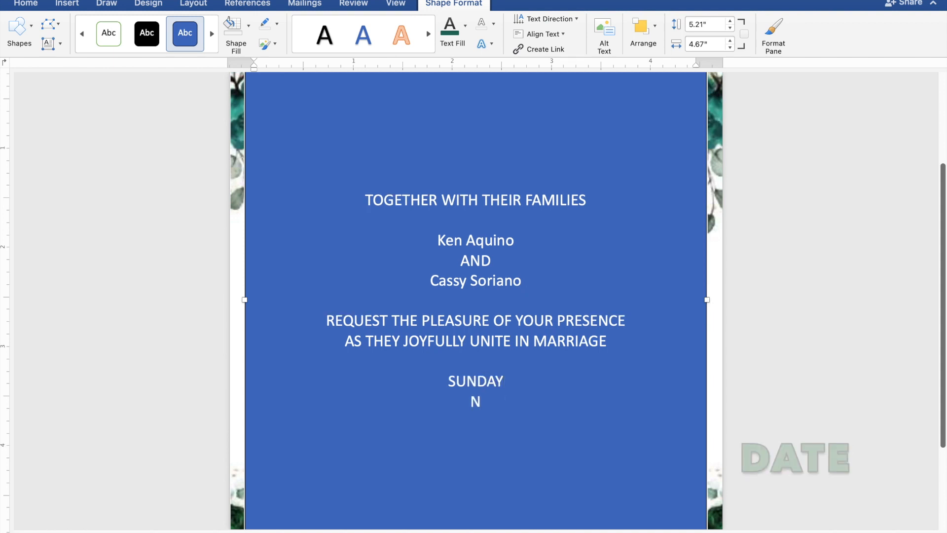
{"action": "type", "text": "OVEM"}
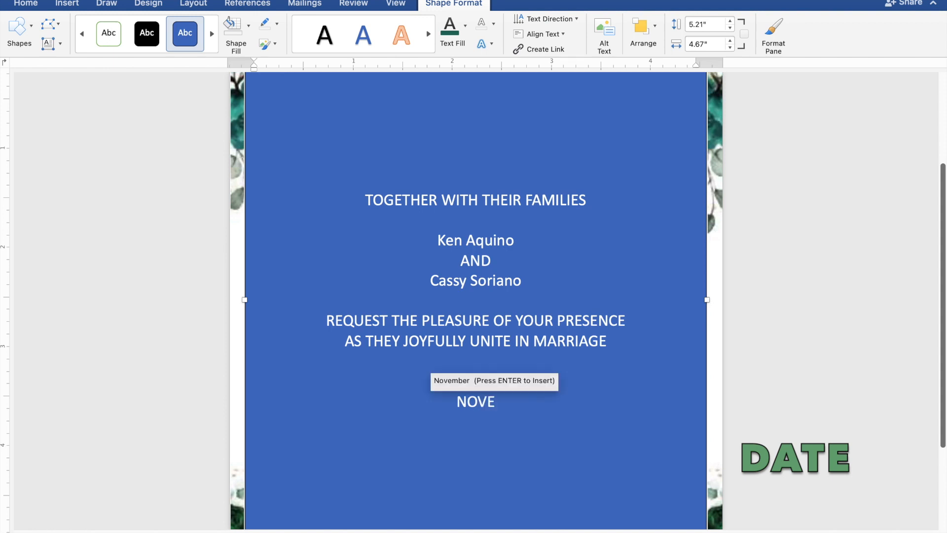
{"action": "type", "text": "ER 26,"}
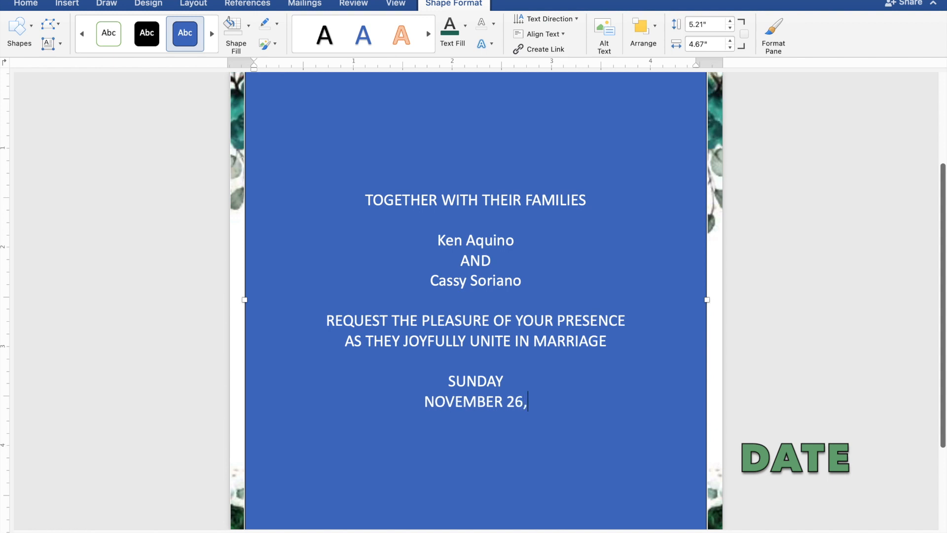
{"action": "type", "text": " 2023"}
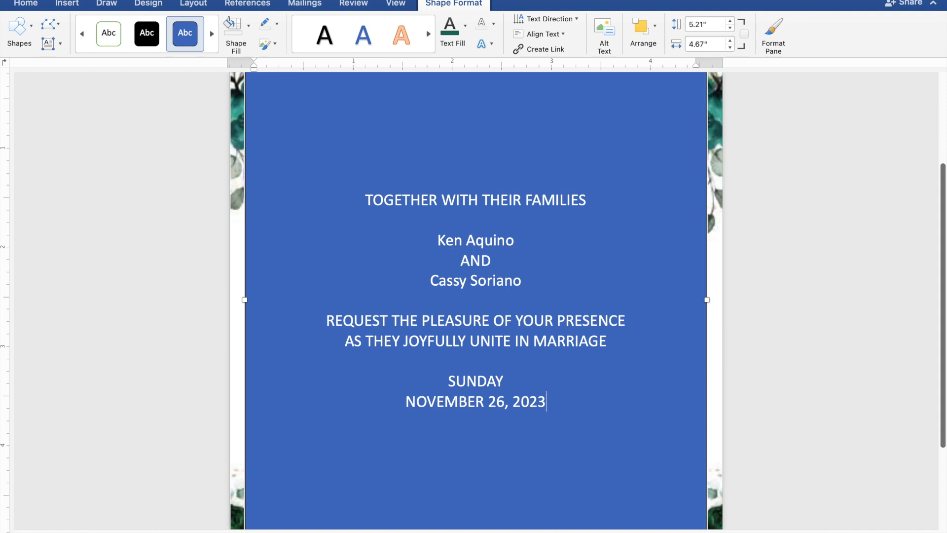
{"action": "key", "text": "Return"}
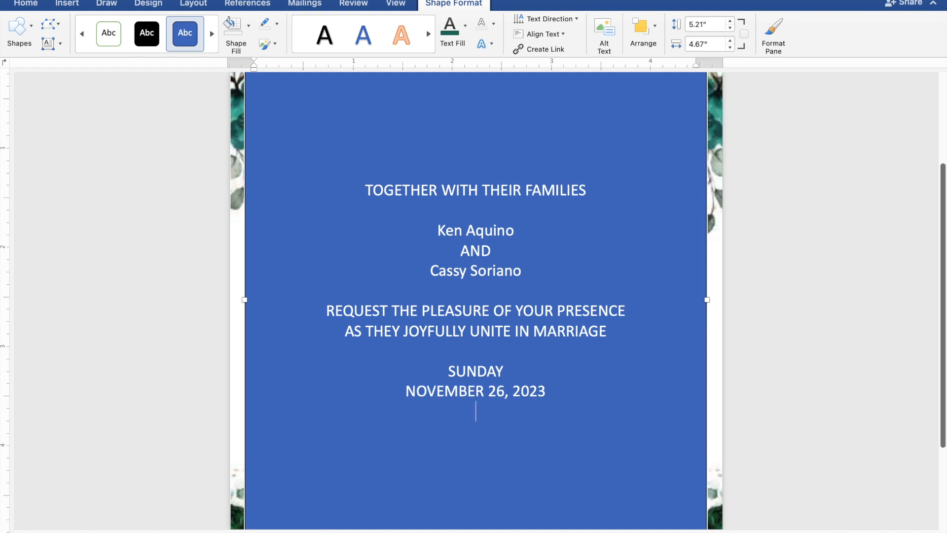
{"action": "type", "text": "10:"}
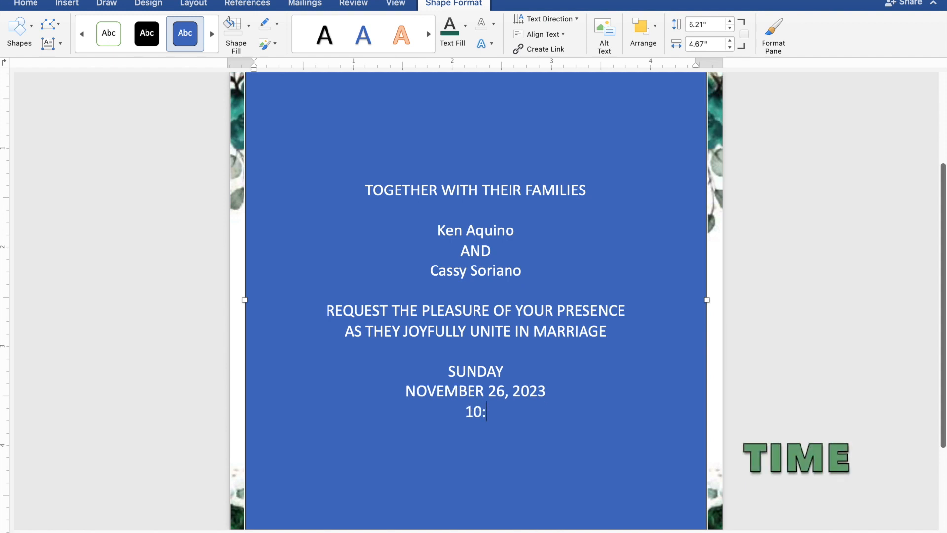
{"action": "type", "text": "00 IN"}
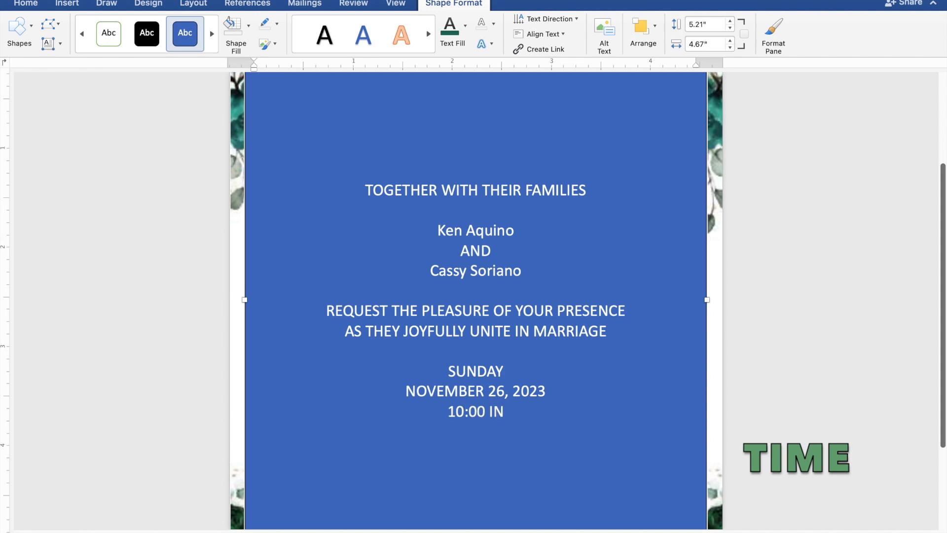
{"action": "type", "text": " T"}
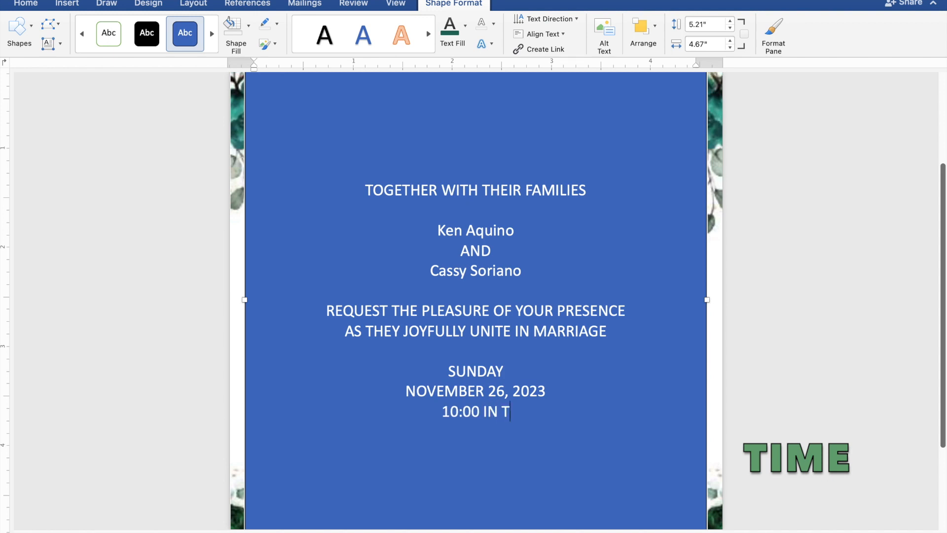
{"action": "type", "text": "HE "}
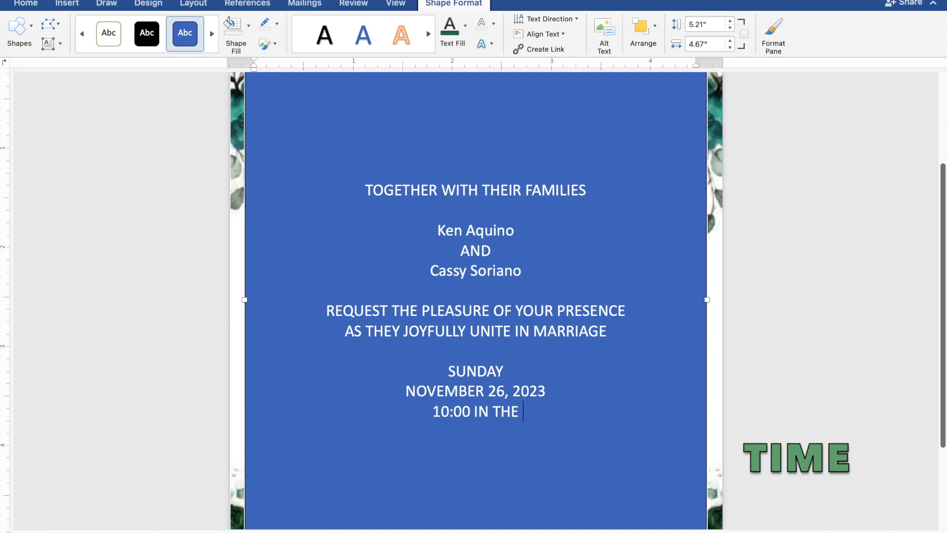
{"action": "type", "text": "MOR"}
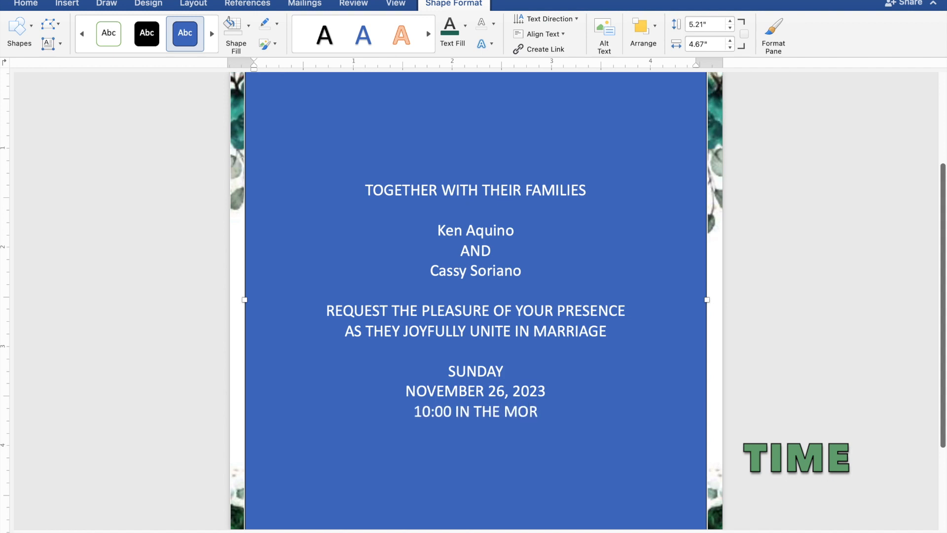
{"action": "type", "text": "NING"}
{"action": "key", "text": "Return"}
Step: Type the venue 'ST. THOMAS AQUINAS PARISH CHURCH' and 'MANGALDAN, PANGASINAN' on separate lines
{"action": "type", "text": "ST."}
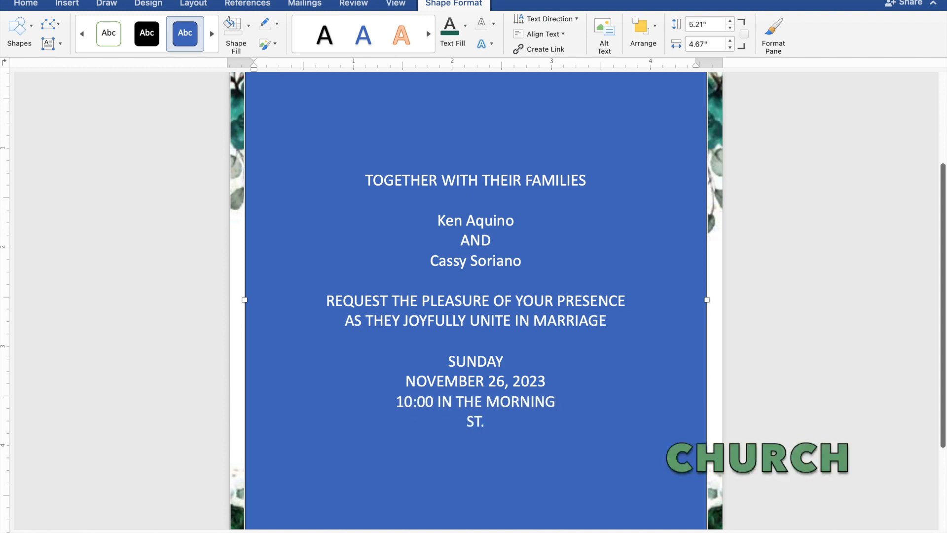
{"action": "type", "text": " THOMAS"}
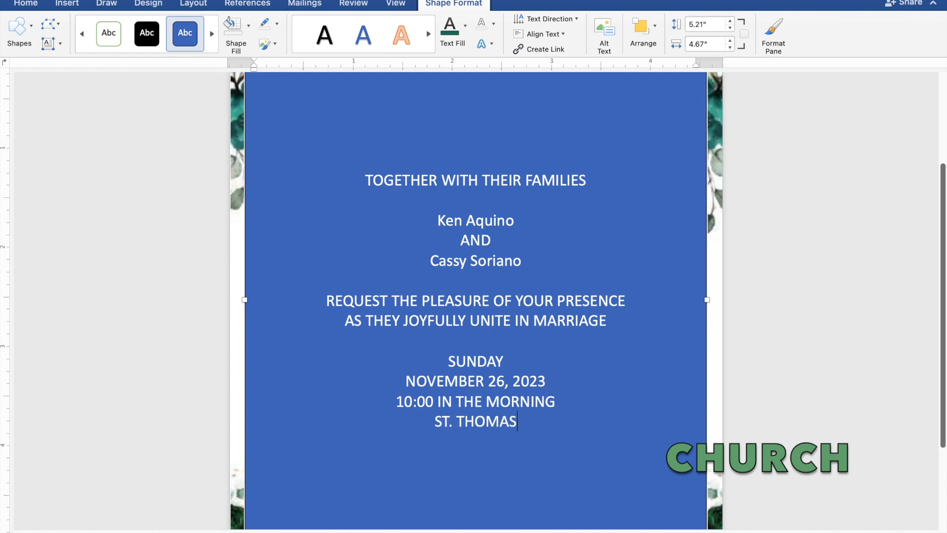
{"action": "type", "text": " AQ"}
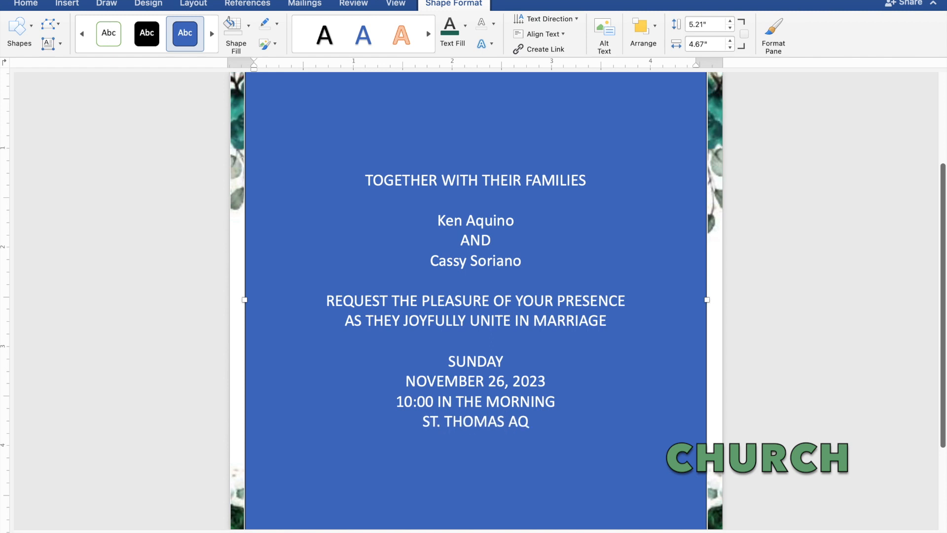
{"action": "type", "text": "UIN"}
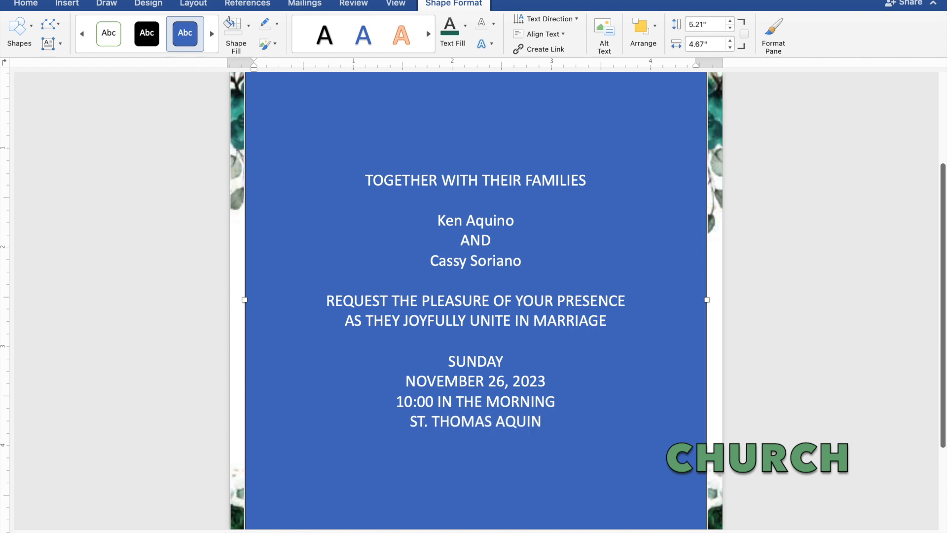
{"action": "type", "text": "AS"}
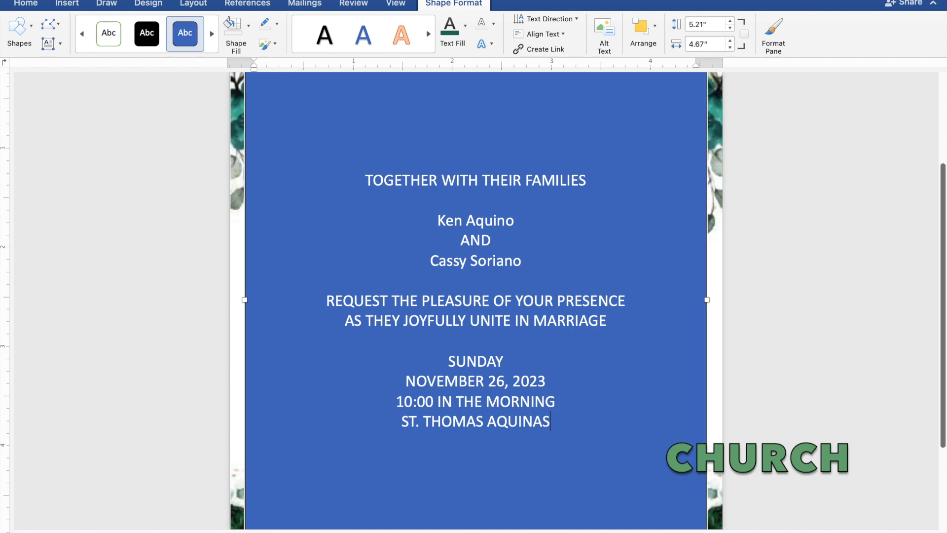
{"action": "type", "text": " PA"}
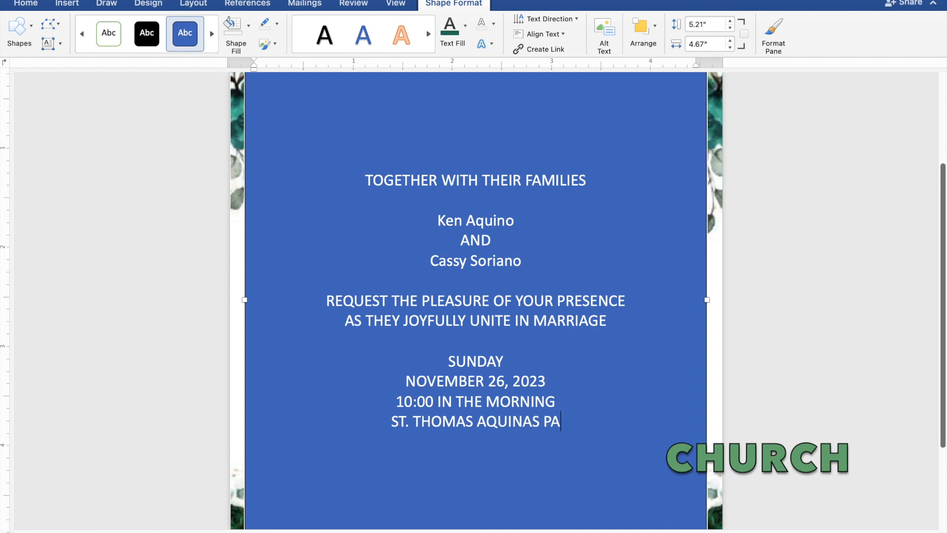
{"action": "type", "text": "RIS"}
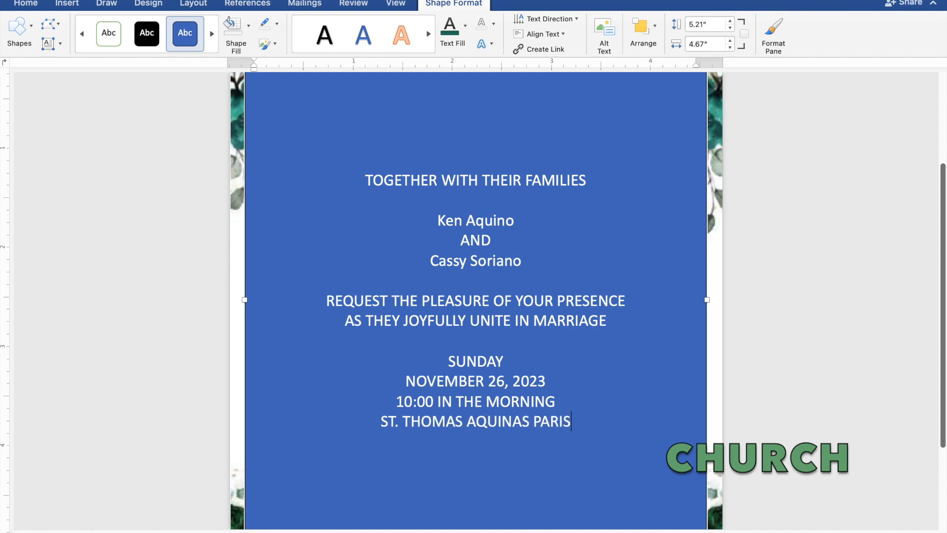
{"action": "type", "text": "H C"}
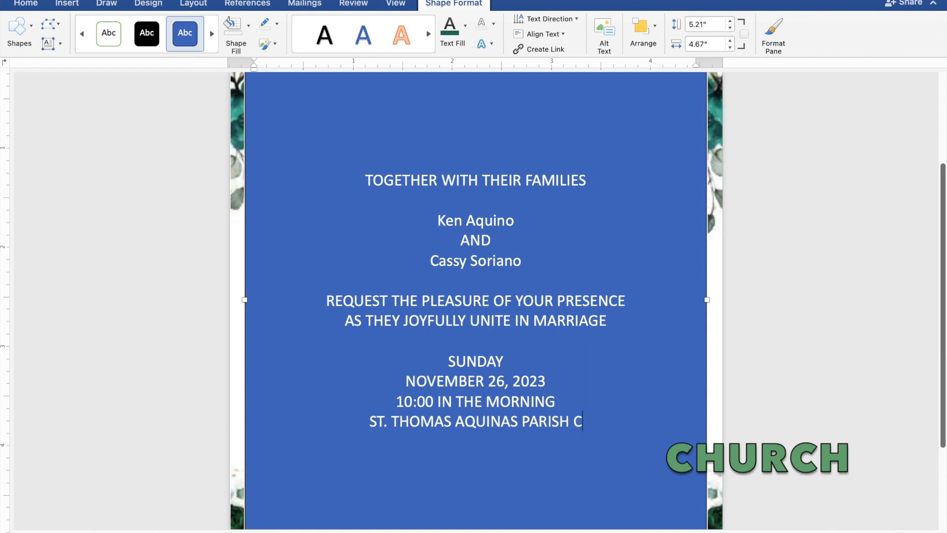
{"action": "type", "text": "HUR"}
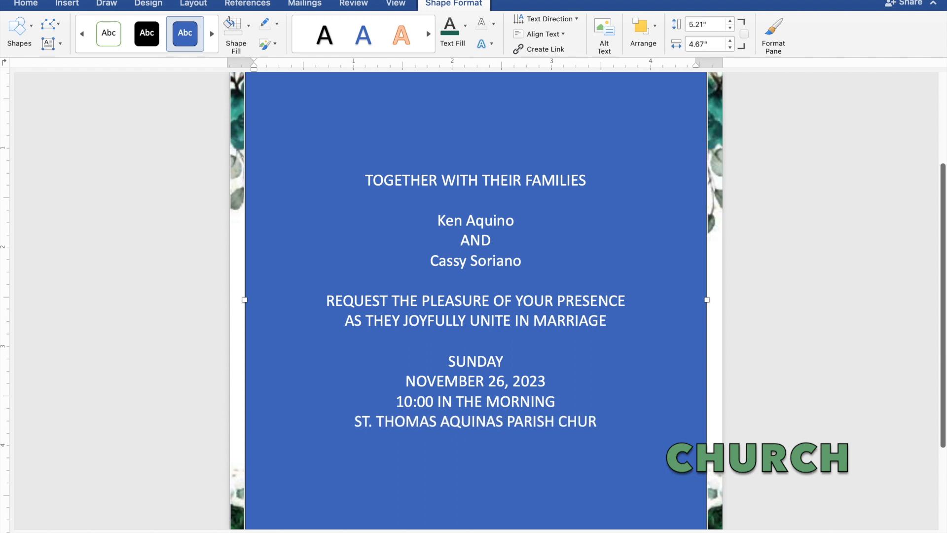
{"action": "type", "text": "CH"}
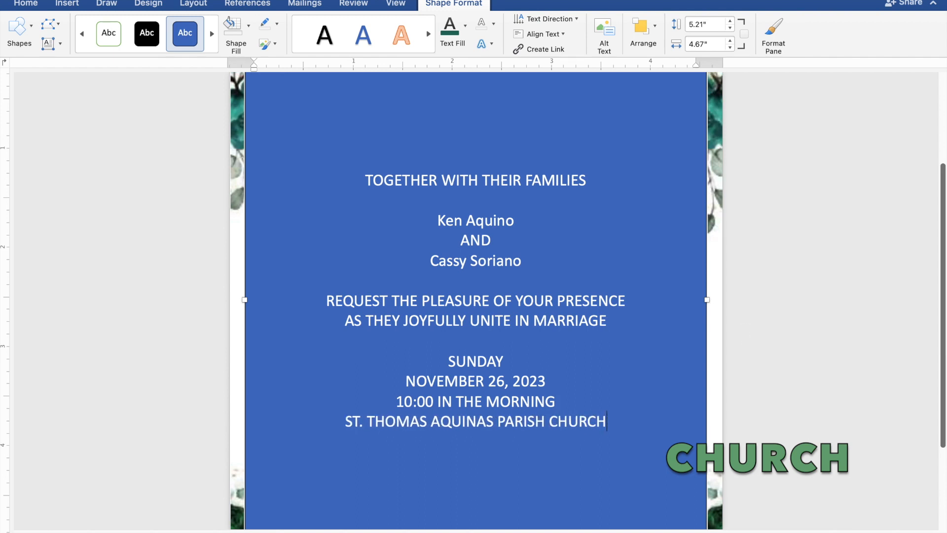
{"action": "key", "text": "Return"}
{"action": "type", "text": "M"}
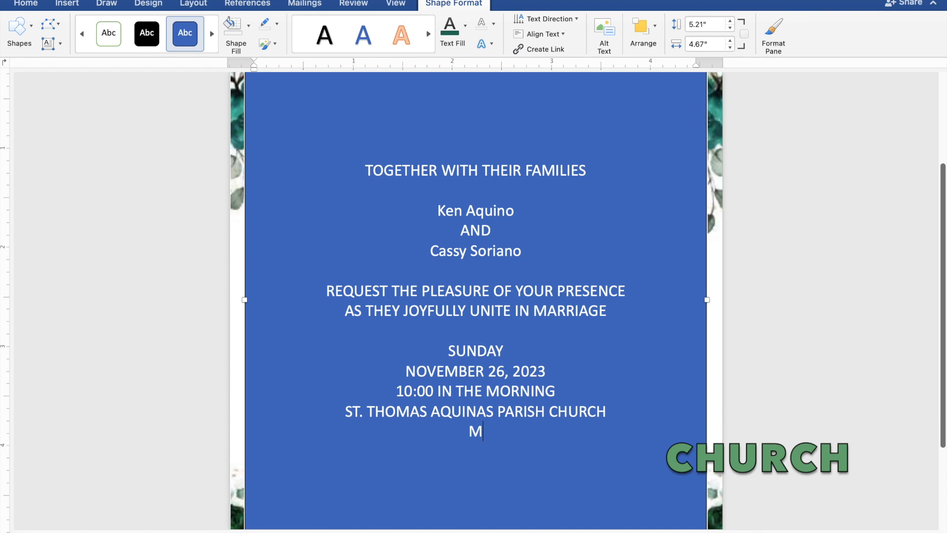
{"action": "type", "text": "ANGALD"}
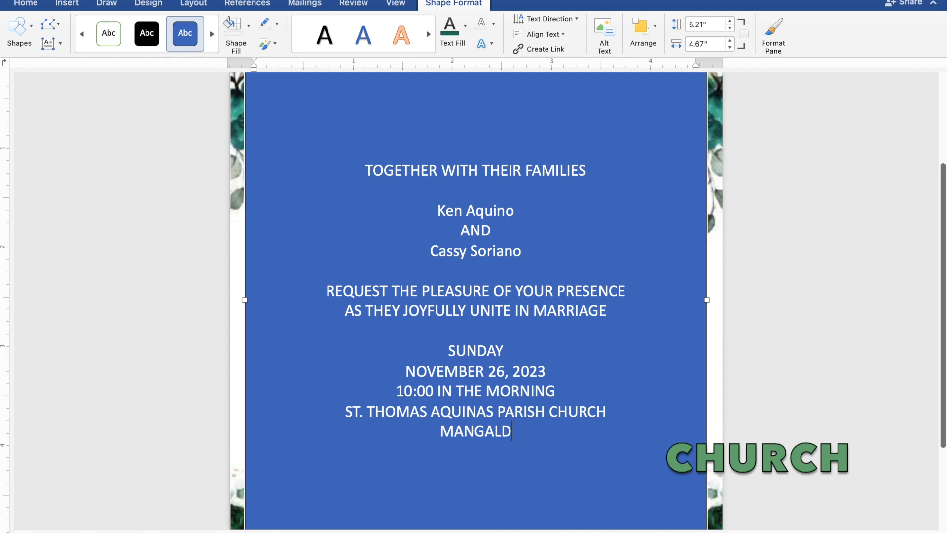
{"action": "type", "text": "AN,"}
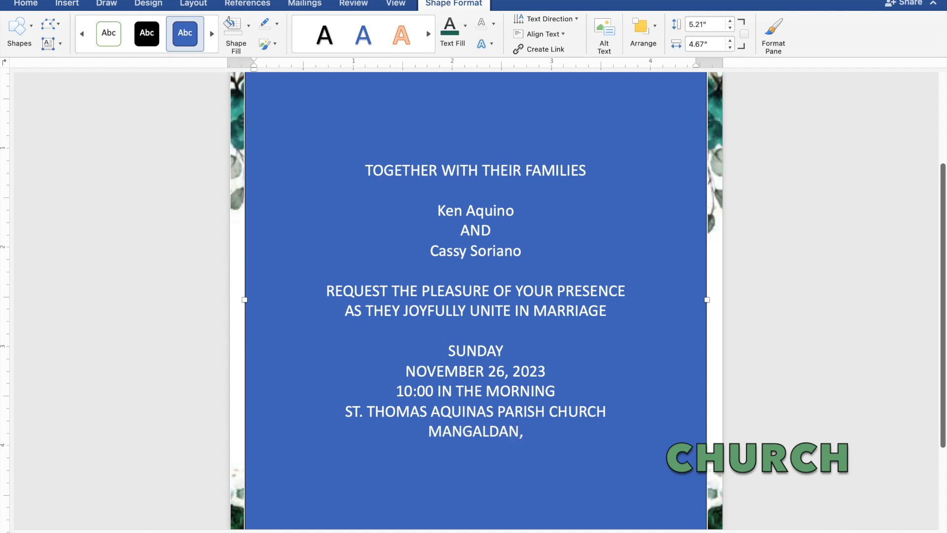
{"action": "type", "text": " PA"}
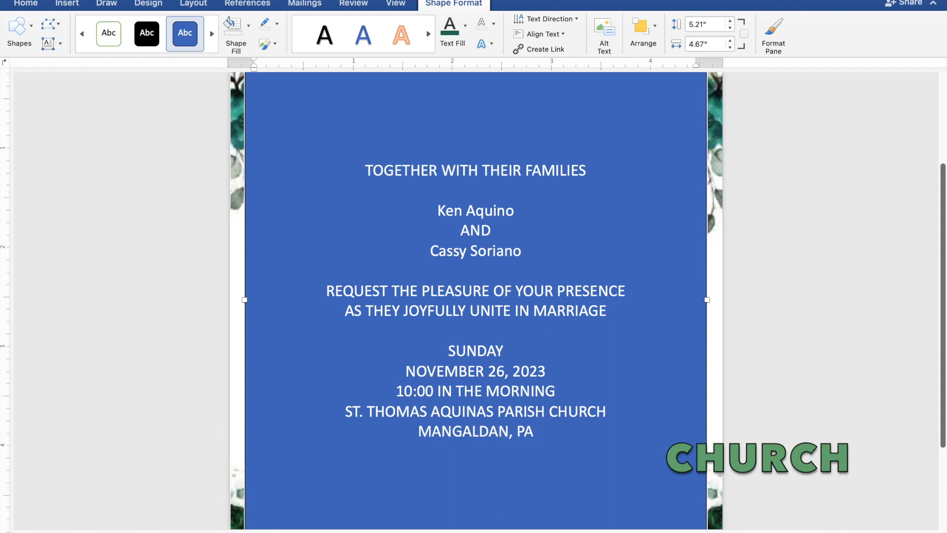
{"action": "type", "text": "NG"}
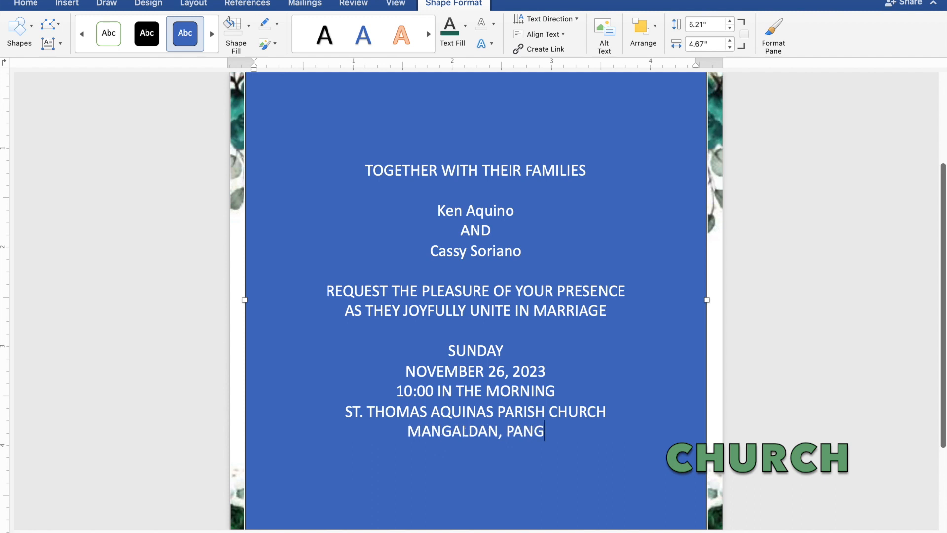
{"action": "type", "text": "A"}
{"action": "type", "text": "SI"}
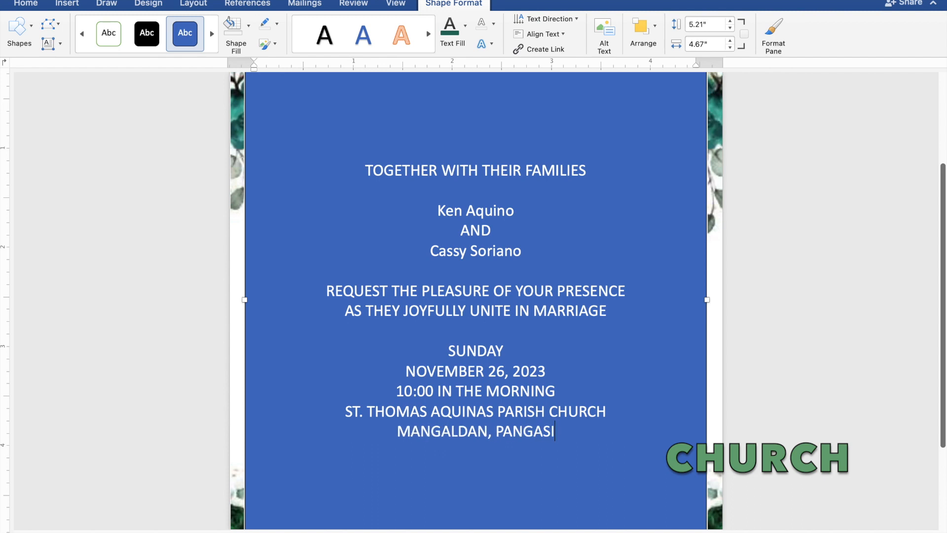
{"action": "type", "text": "NA"}
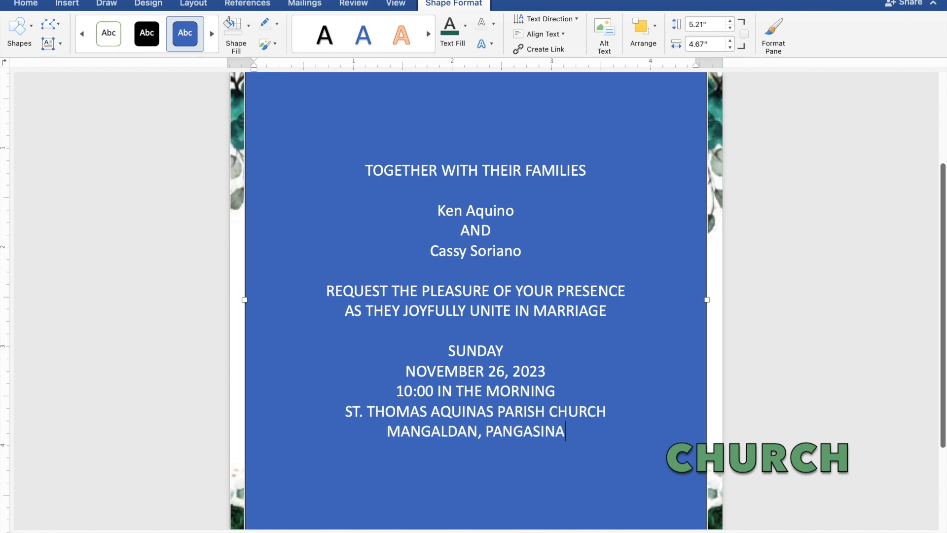
{"action": "type", "text": "N"}
{"action": "key", "text": "Return"}
{"action": "key", "text": "Return"}
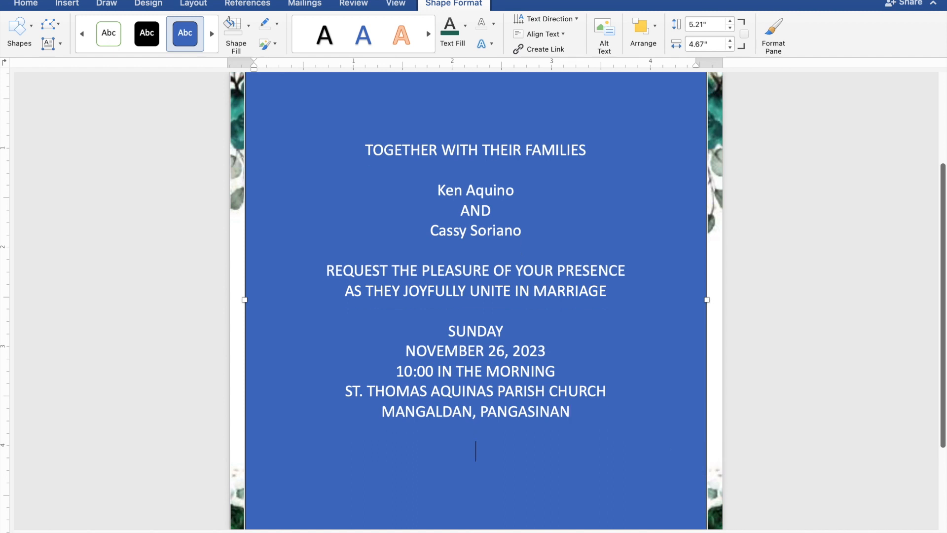
Step: Type the closing line 'Reception to follow', then select the invitation text
{"action": "type", "text": "Reception"}
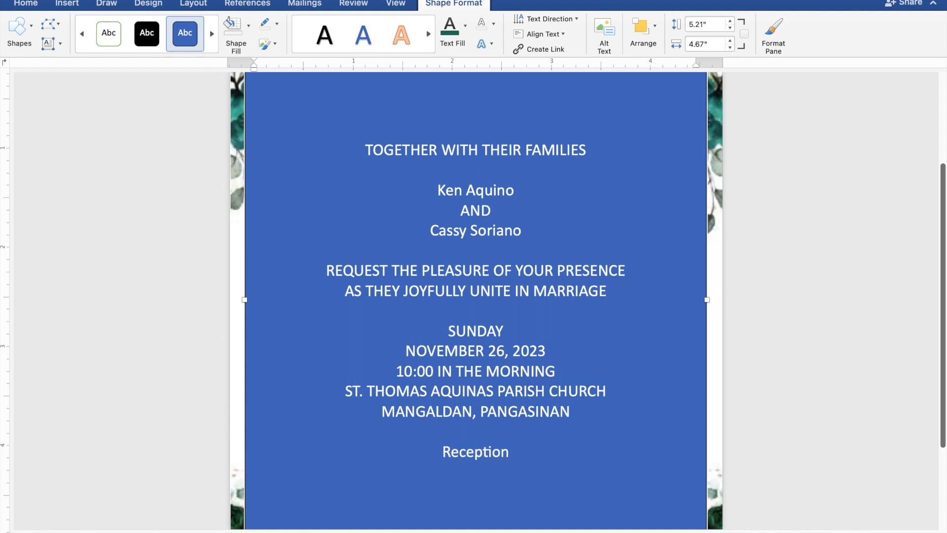
{"action": "type", "text": " to"}
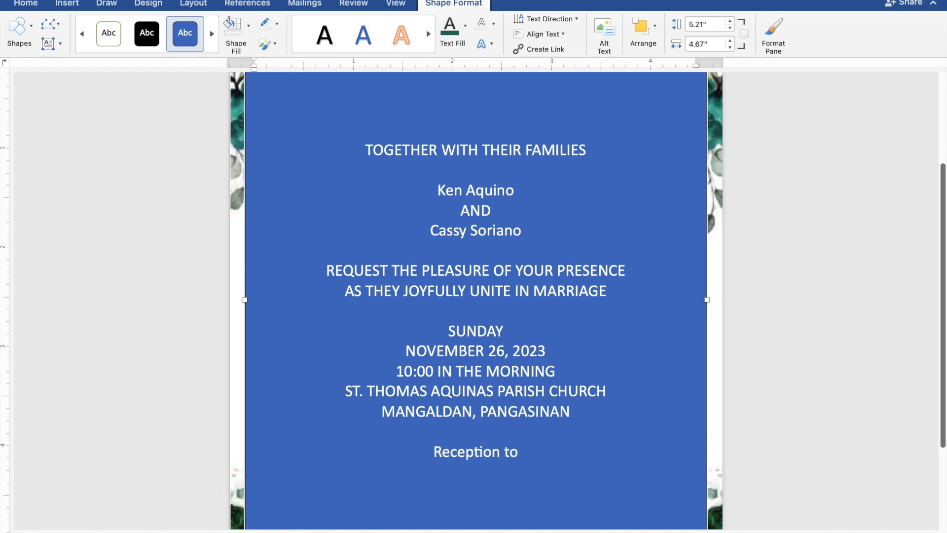
{"action": "type", "text": " follow"}
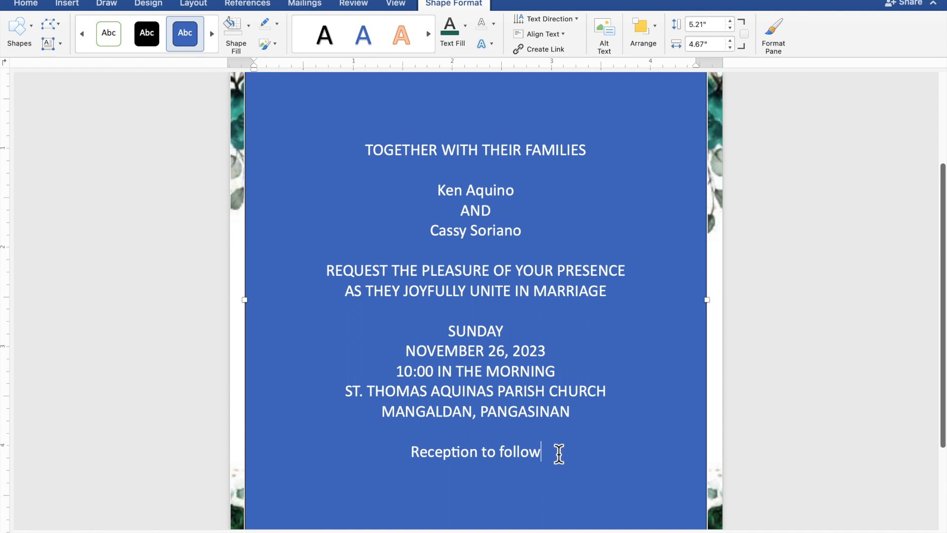
{"action": "left_click_drag", "start_coordinate": [539, 451], "coordinate": [366, 164]}
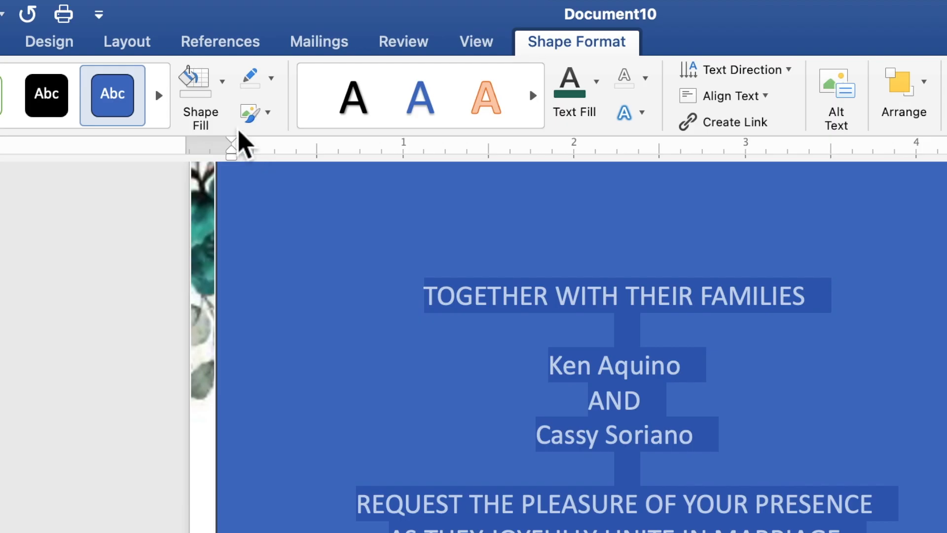
Step: Give the text box No Fill and No Outline, and set its text fill to black
{"action": "left_click", "coordinate": [222, 88]}
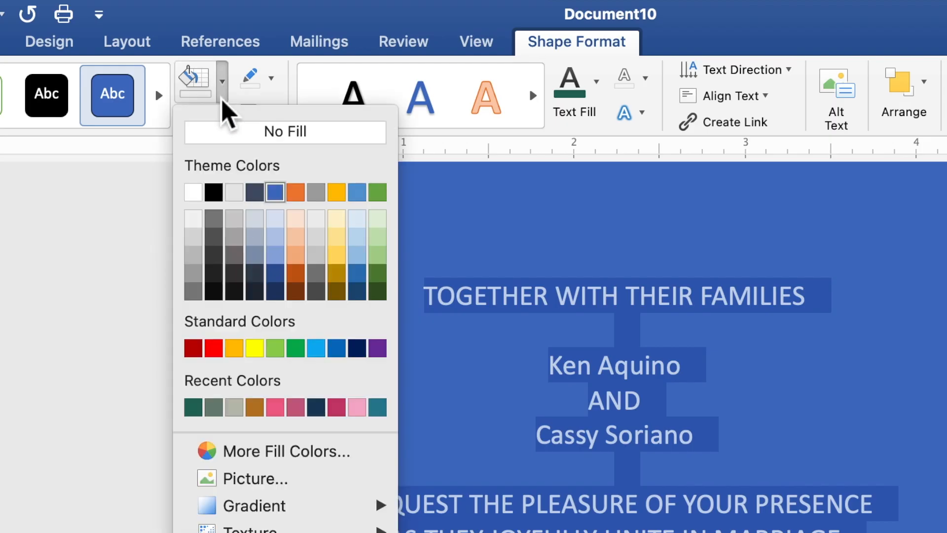
{"action": "left_click", "coordinate": [235, 138]}
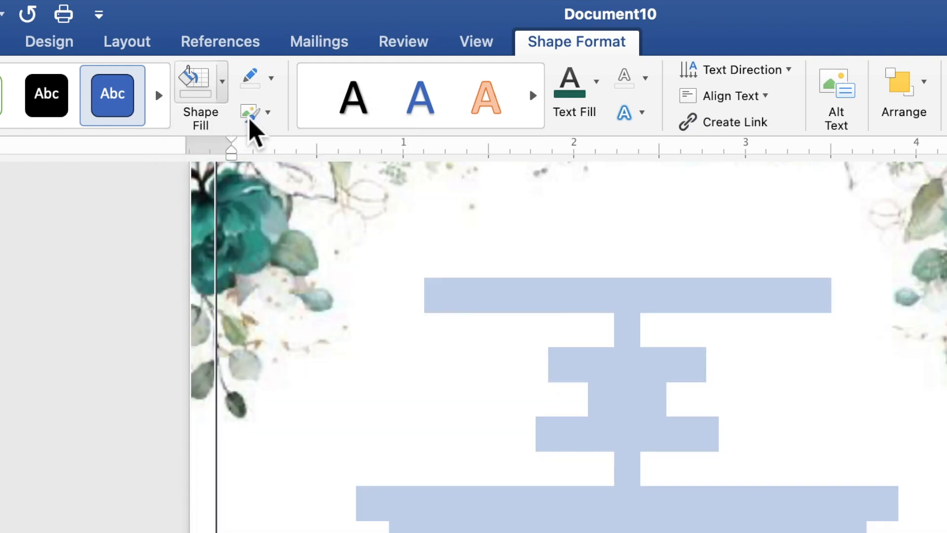
{"action": "left_click", "coordinate": [272, 85]}
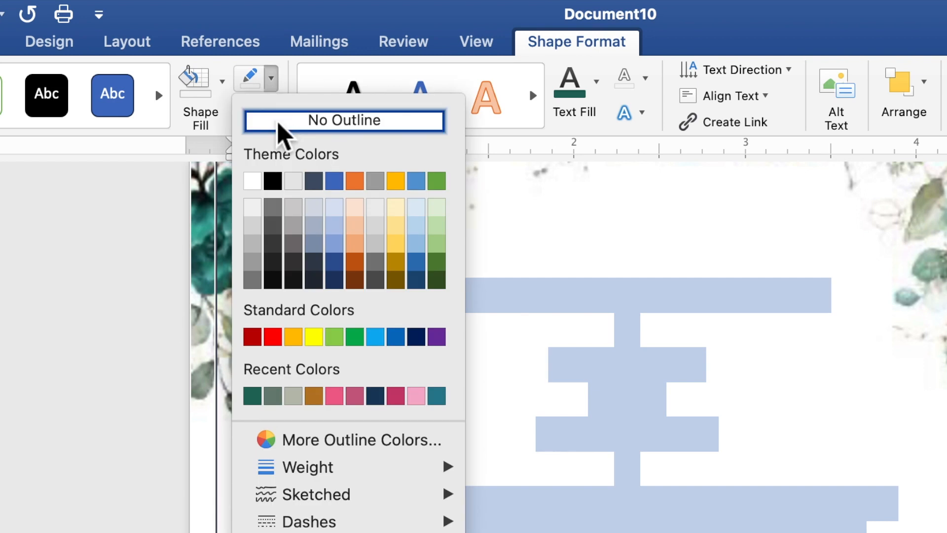
{"action": "left_click", "coordinate": [279, 125]}
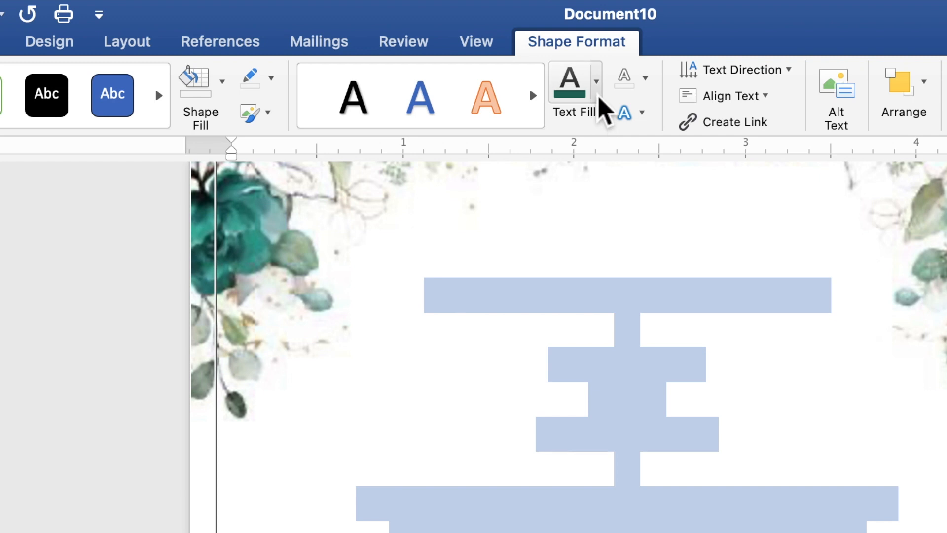
{"action": "left_click", "coordinate": [597, 94]}
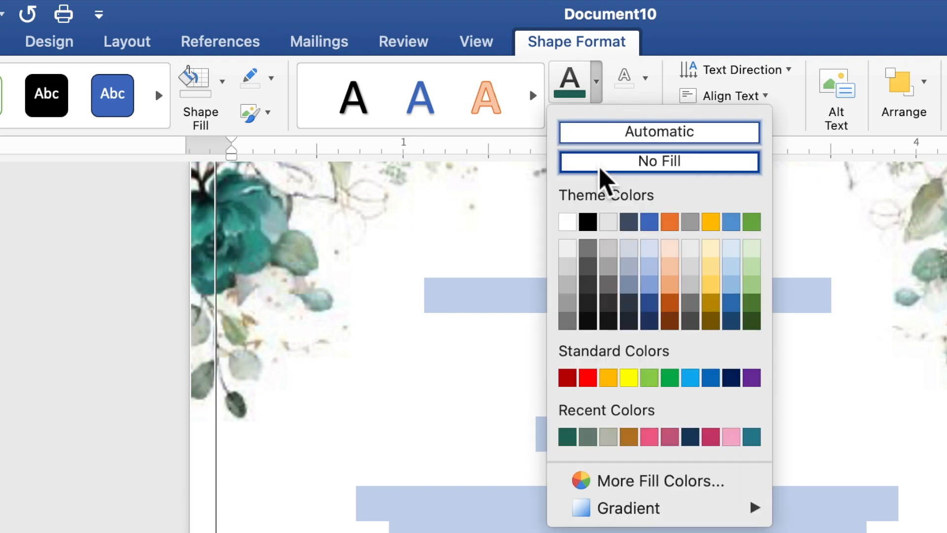
{"action": "left_click", "coordinate": [589, 221]}
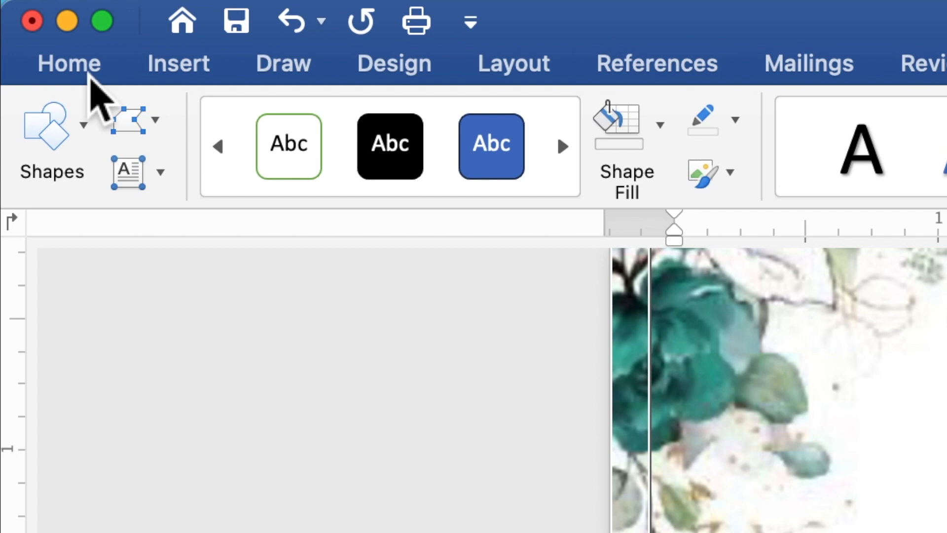
Step: Set all the invitation text to Times New Roman at 9 pt
{"action": "left_click", "coordinate": [90, 74]}
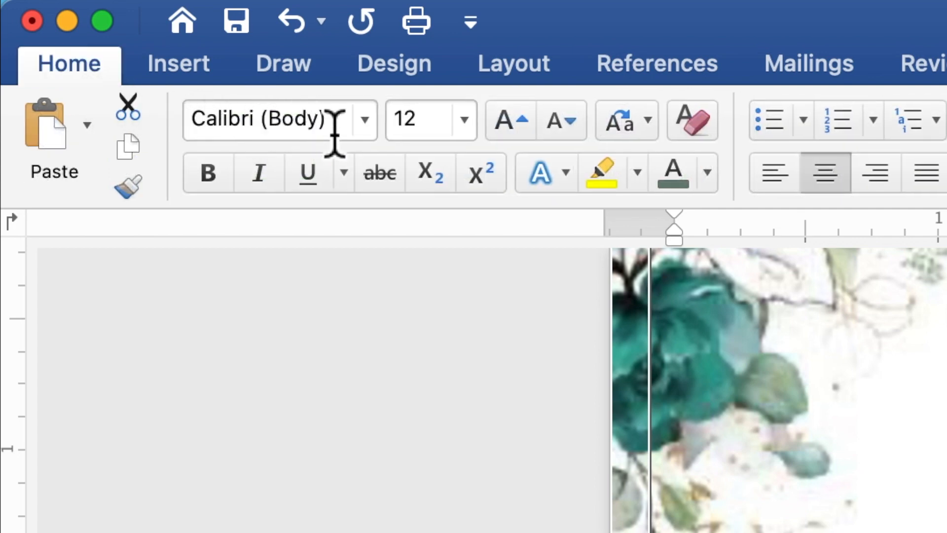
{"action": "left_click", "coordinate": [373, 132]}
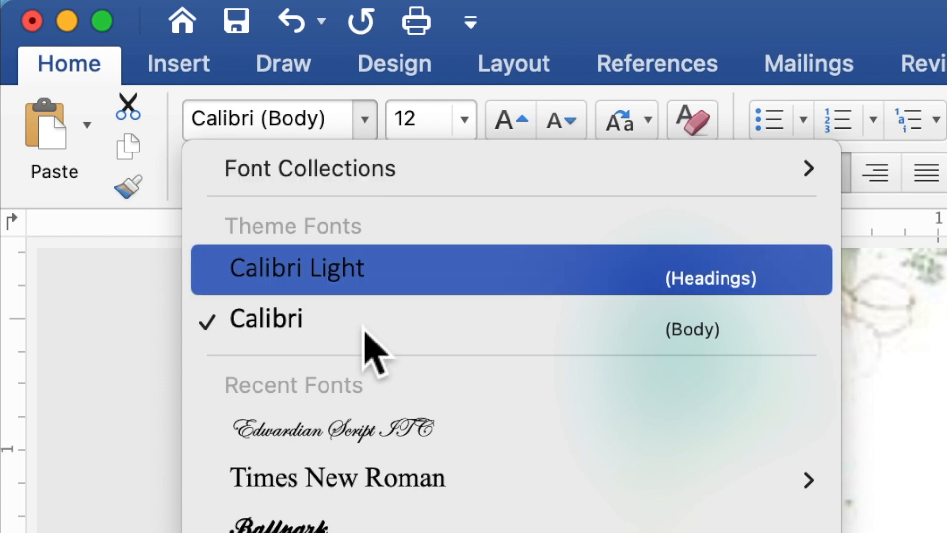
{"action": "left_click", "coordinate": [363, 477]}
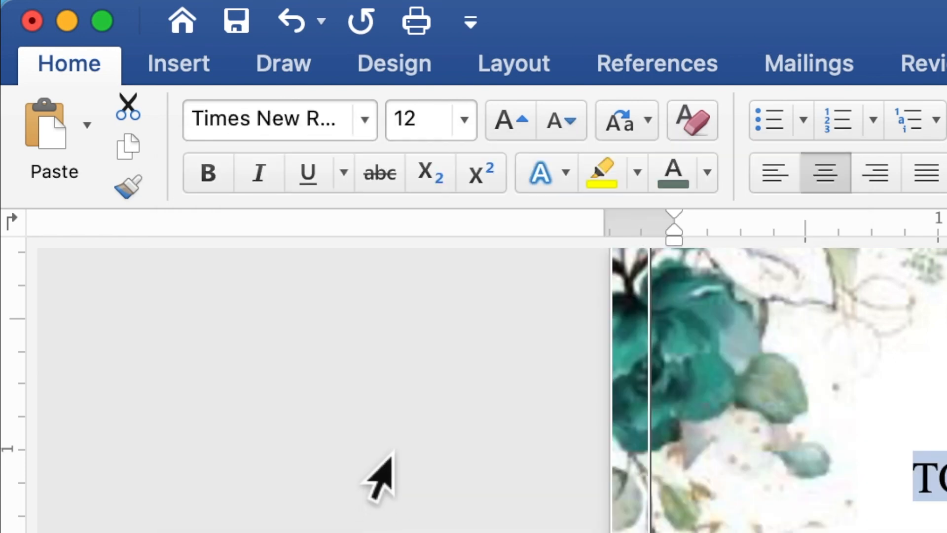
{"action": "left_click", "coordinate": [430, 128]}
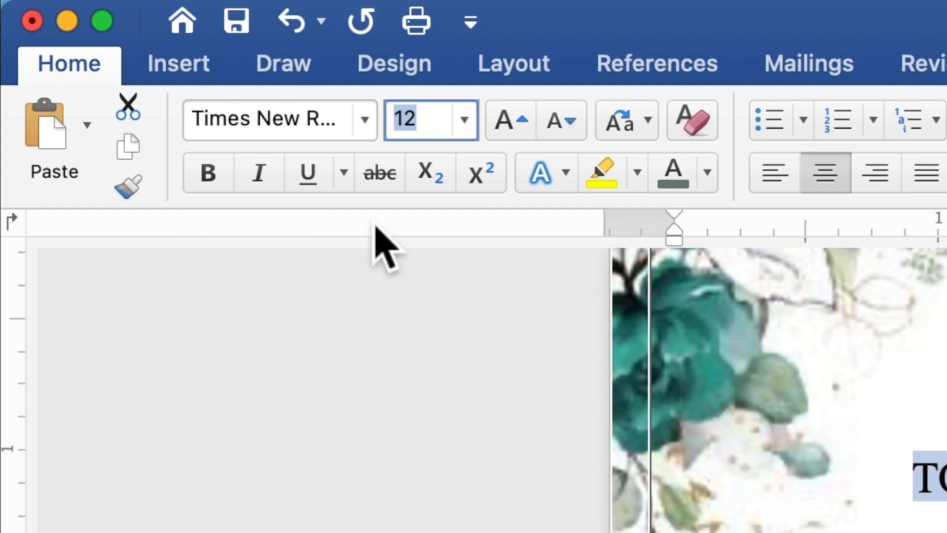
{"action": "type", "text": "9"}
{"action": "key", "text": "Return"}
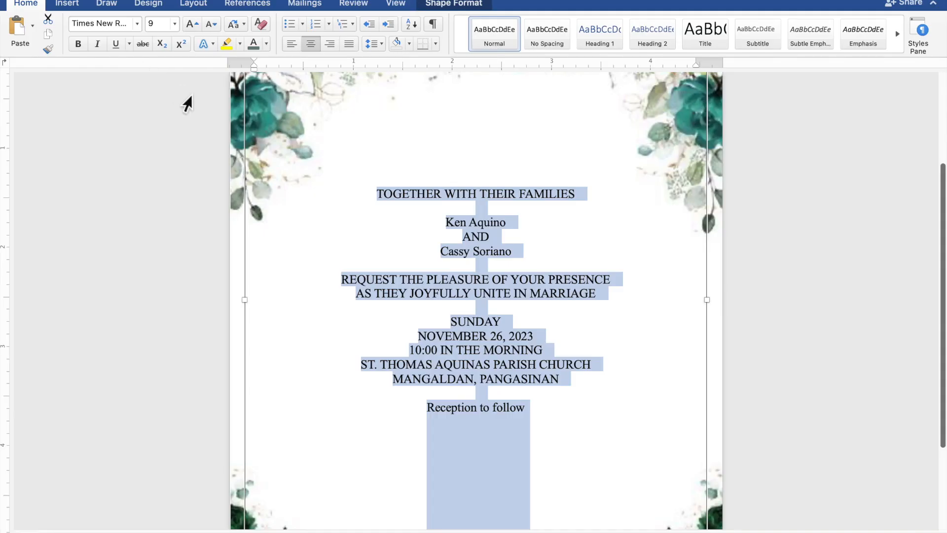
Step: Select both names and the 'Reception to follow' line and switch them to Edwardian Script ITC
{"action": "left_click", "coordinate": [513, 225]}
{"action": "left_click_drag", "start_coordinate": [513, 225], "coordinate": [447, 226]}
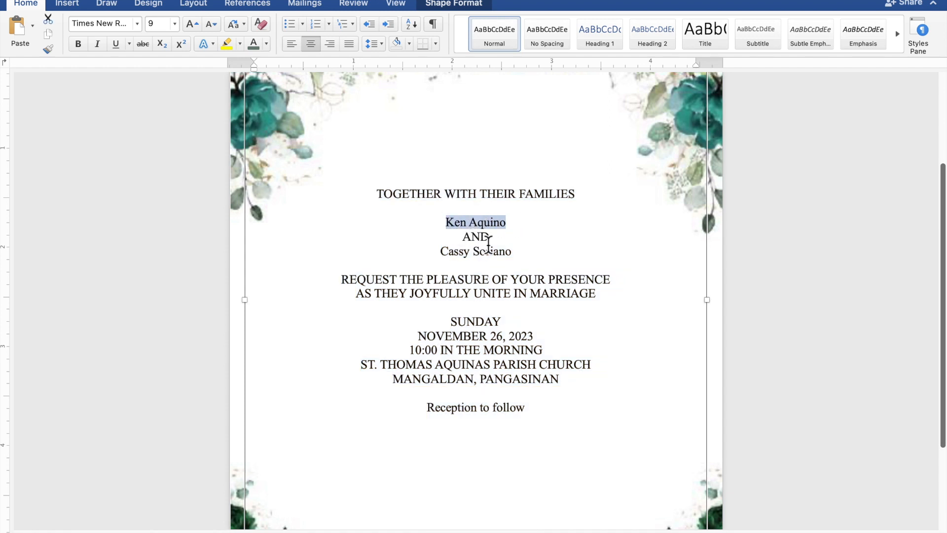
{"action": "left_click_drag", "start_coordinate": [516, 256], "coordinate": [451, 257]}
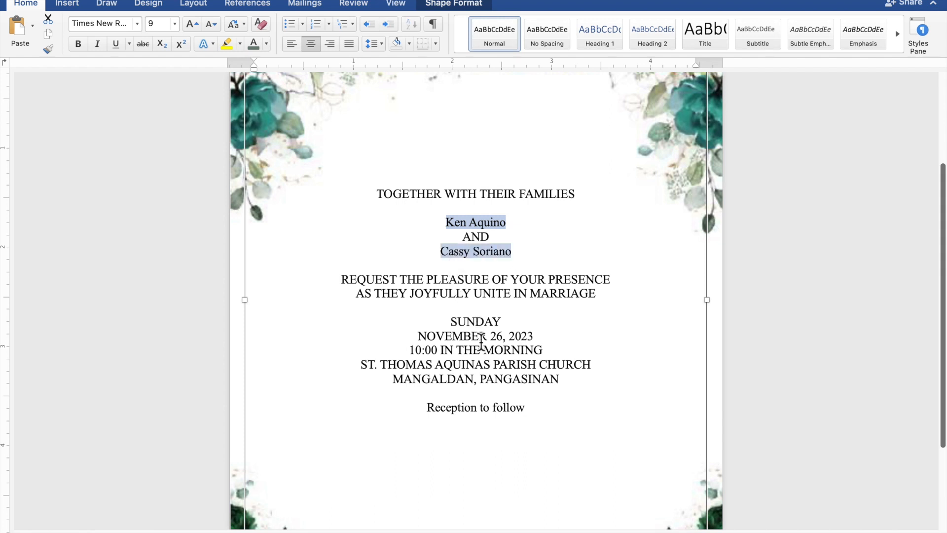
{"action": "left_click_drag", "start_coordinate": [527, 408], "coordinate": [439, 409]}
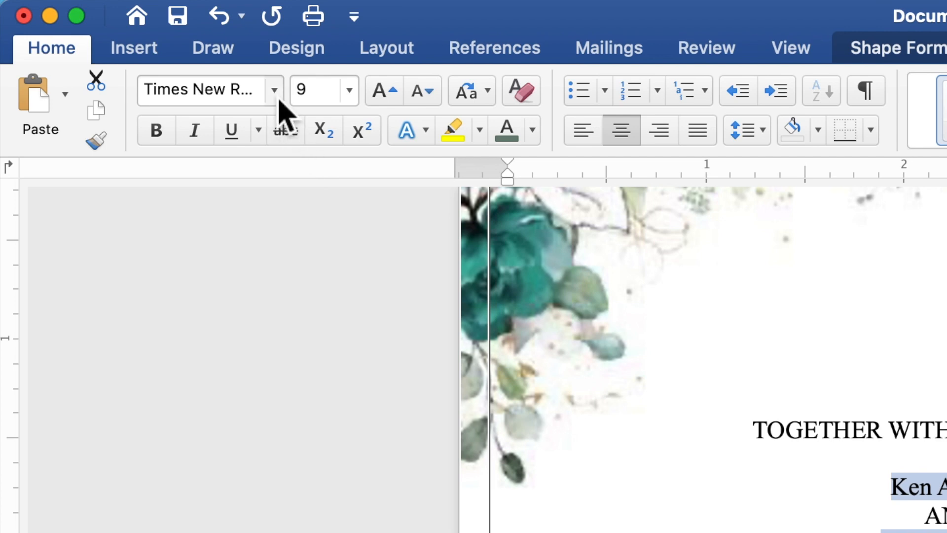
{"action": "left_click", "coordinate": [274, 90]}
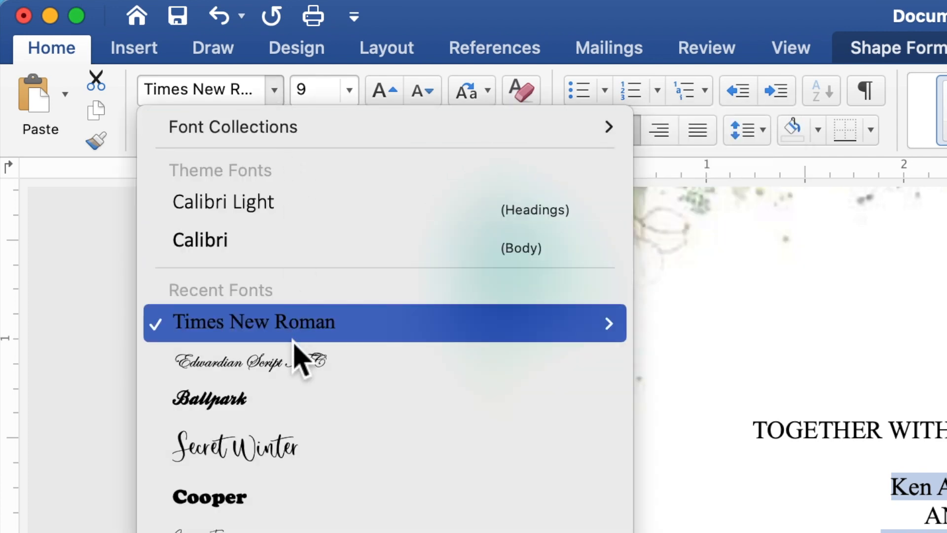
{"action": "left_click", "coordinate": [289, 371]}
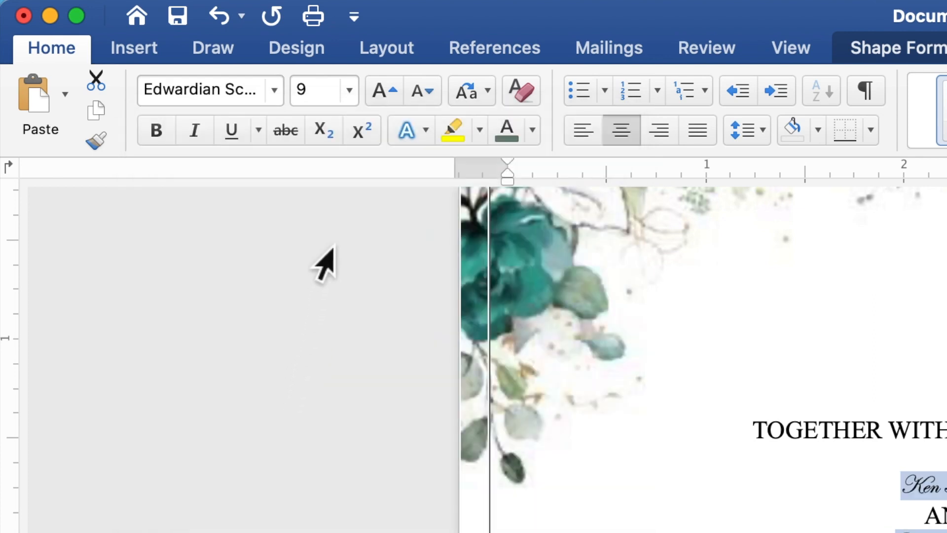
Step: Make that text 20 pt and dark teal, then reselect the second name alone
{"action": "left_click", "coordinate": [315, 96]}
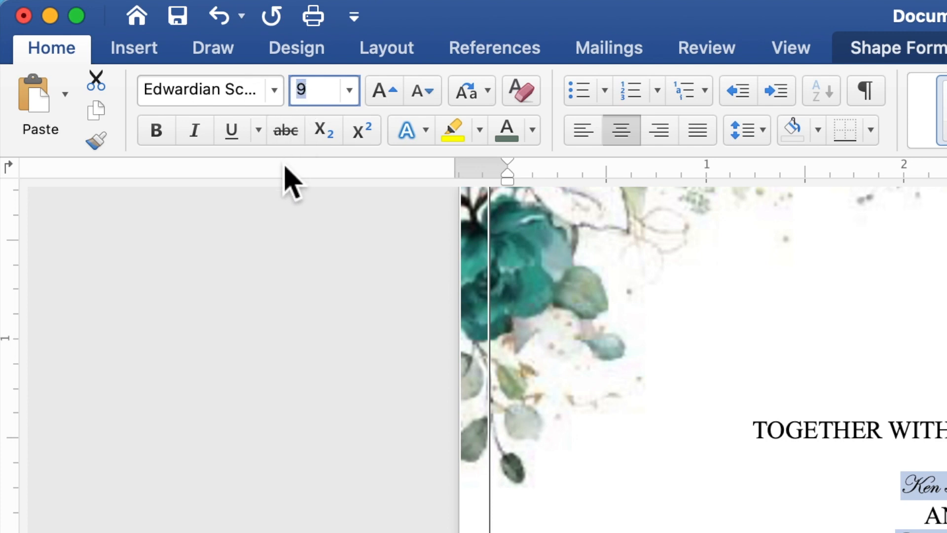
{"action": "type", "text": "20"}
{"action": "key", "text": "Return"}
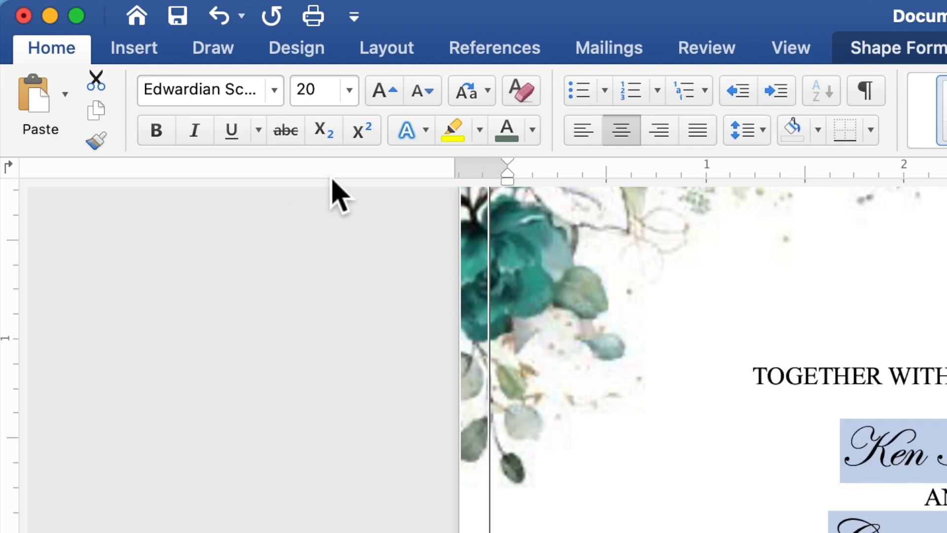
{"action": "left_click", "coordinate": [532, 130]}
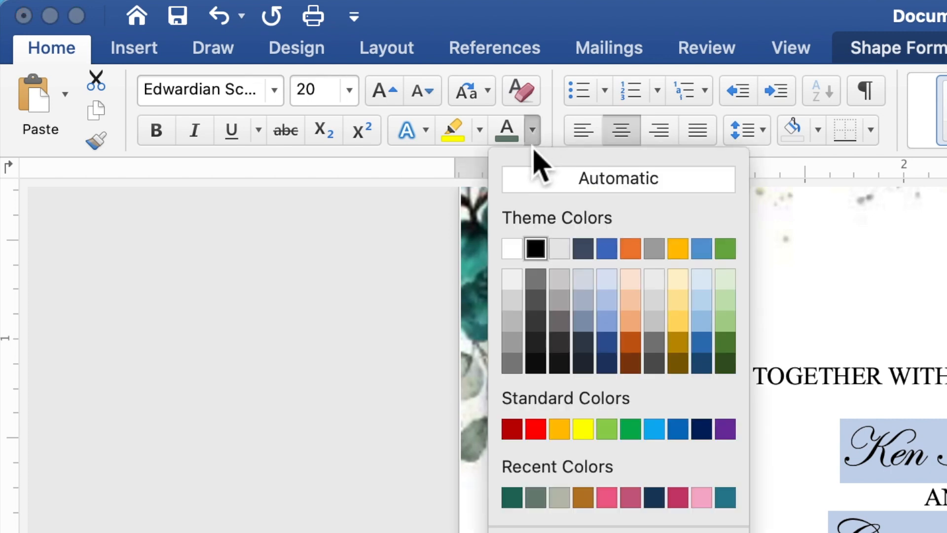
{"action": "left_click", "coordinate": [512, 497]}
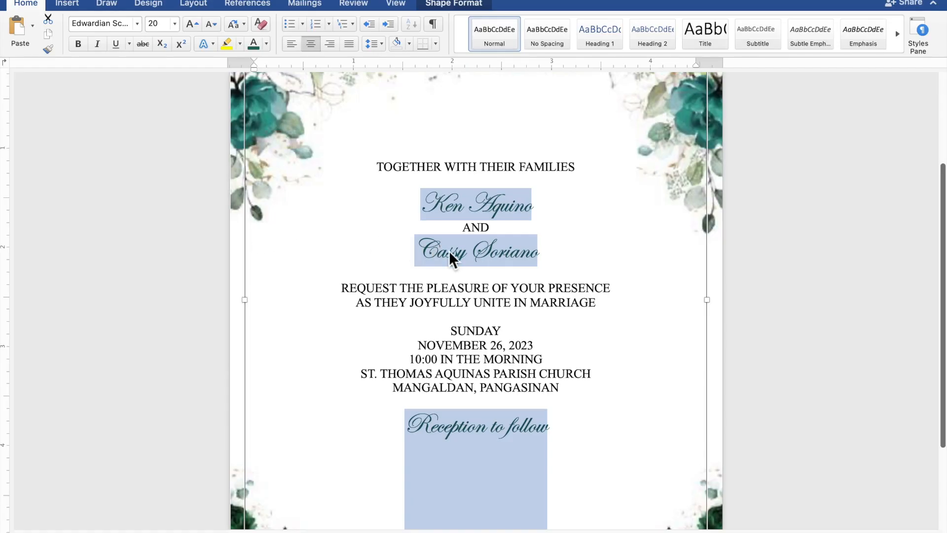
{"action": "left_click", "coordinate": [535, 256]}
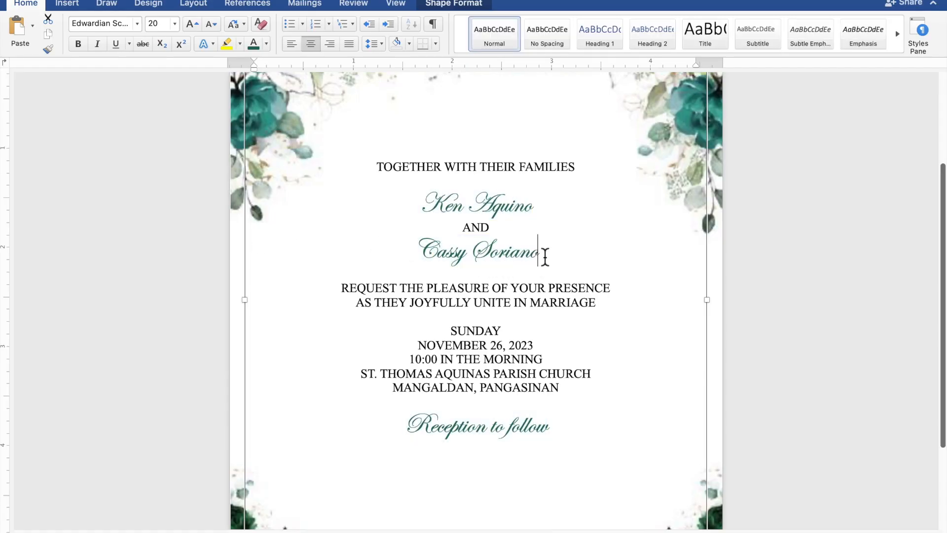
{"action": "left_click_drag", "start_coordinate": [539, 256], "coordinate": [439, 254]}
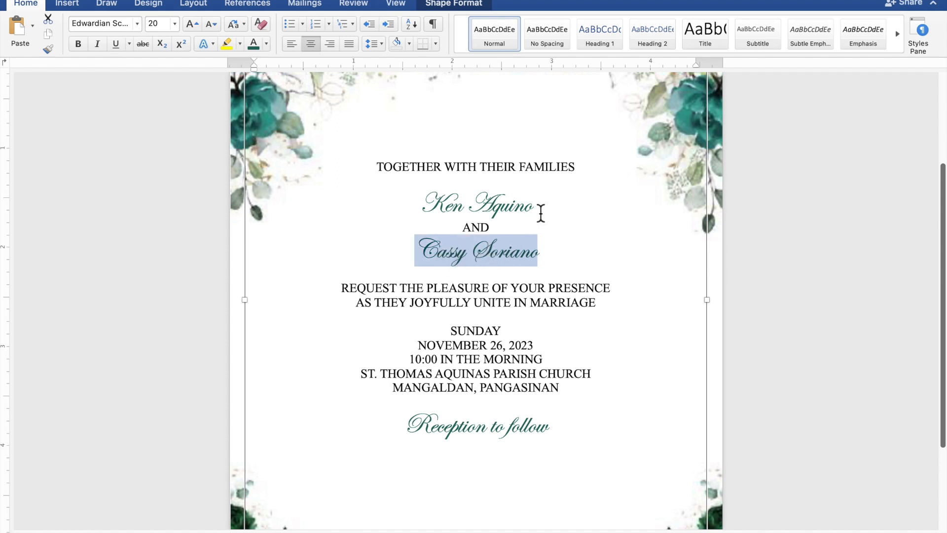
Step: Add the first name to the selection and enlarge both names to 45 pt
{"action": "left_click_drag", "start_coordinate": [542, 209], "coordinate": [422, 207]}
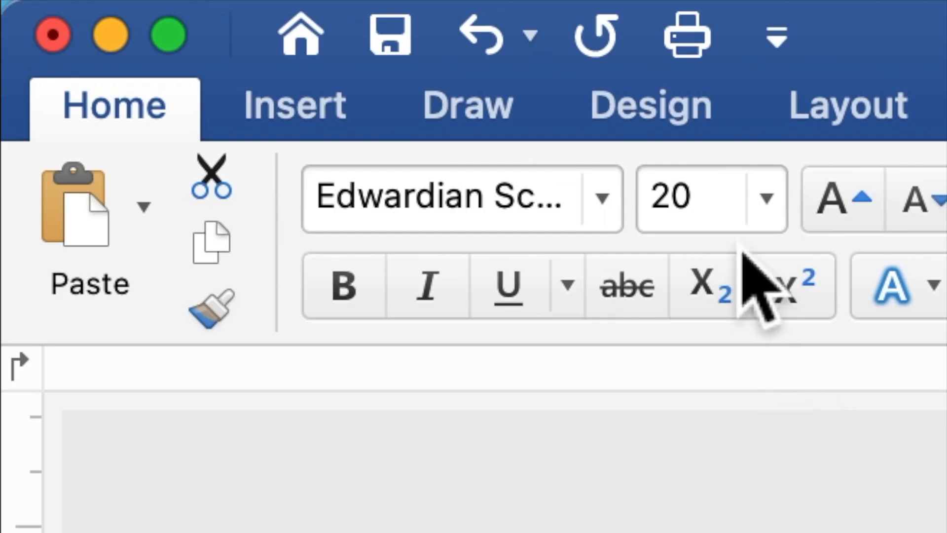
{"action": "left_click", "coordinate": [157, 26]}
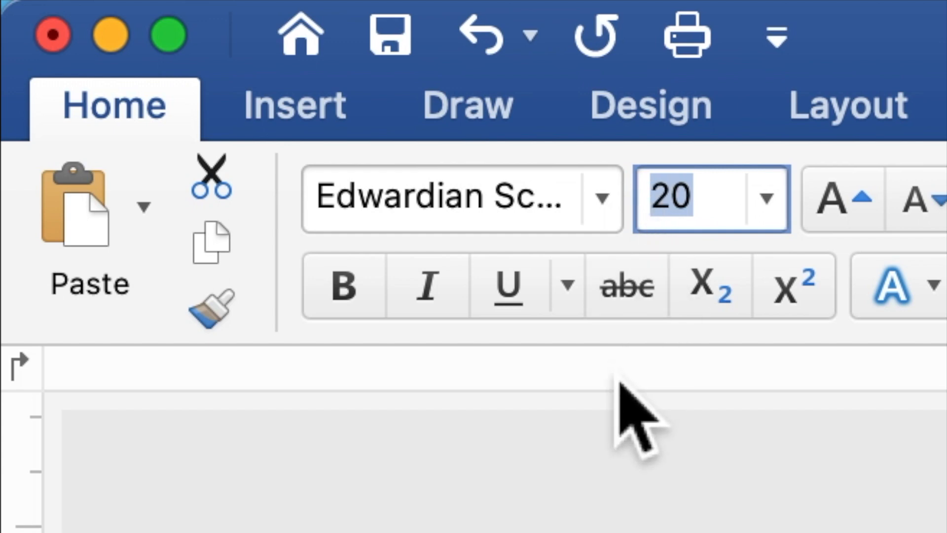
{"action": "type", "text": "45"}
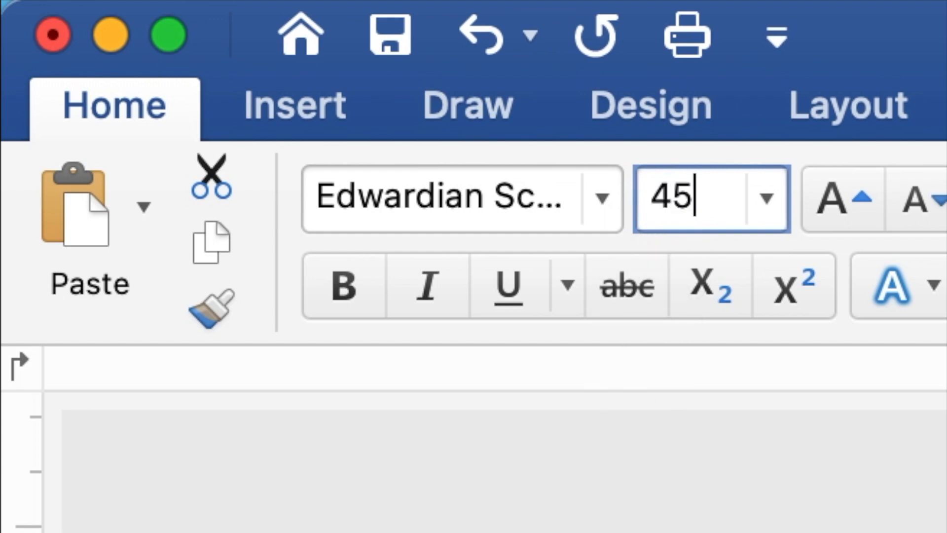
{"action": "key", "text": "Return"}
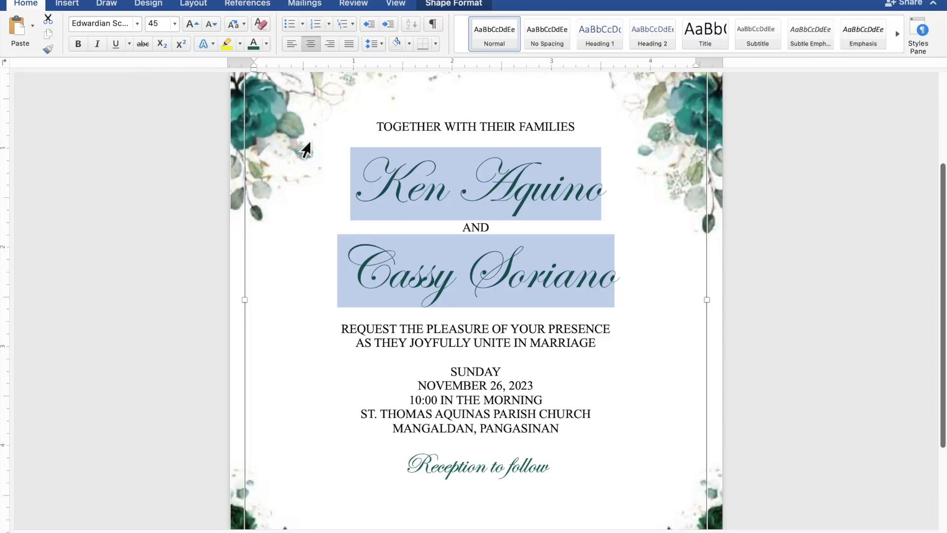
Step: Add blank lines above the first name, REQUEST THE PLEASURE, SUNDAY and Reception to follow
{"action": "scroll", "coordinate": [386, 170], "scroll_direction": "down", "scroll_amount": 5}
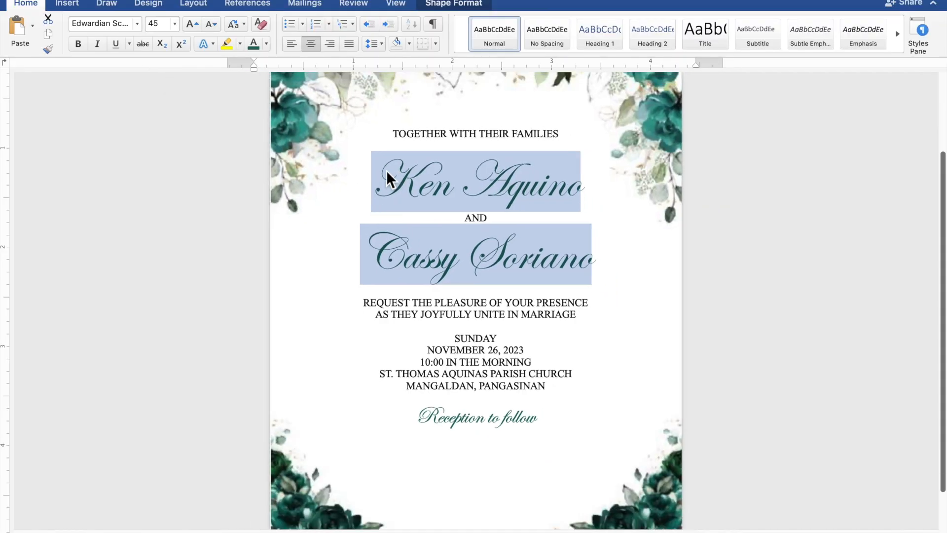
{"action": "scroll", "coordinate": [386, 170], "scroll_direction": "down", "scroll_amount": 2}
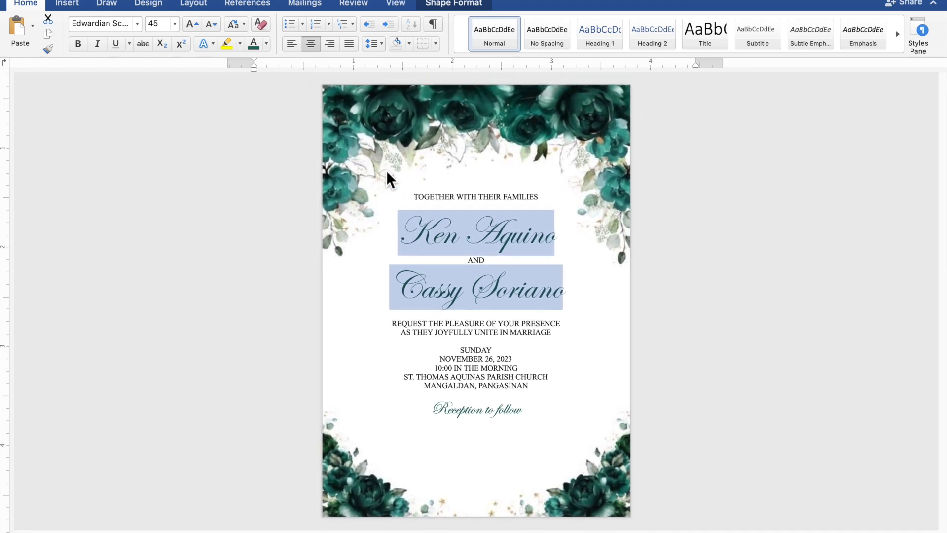
{"action": "left_click", "coordinate": [387, 173]}
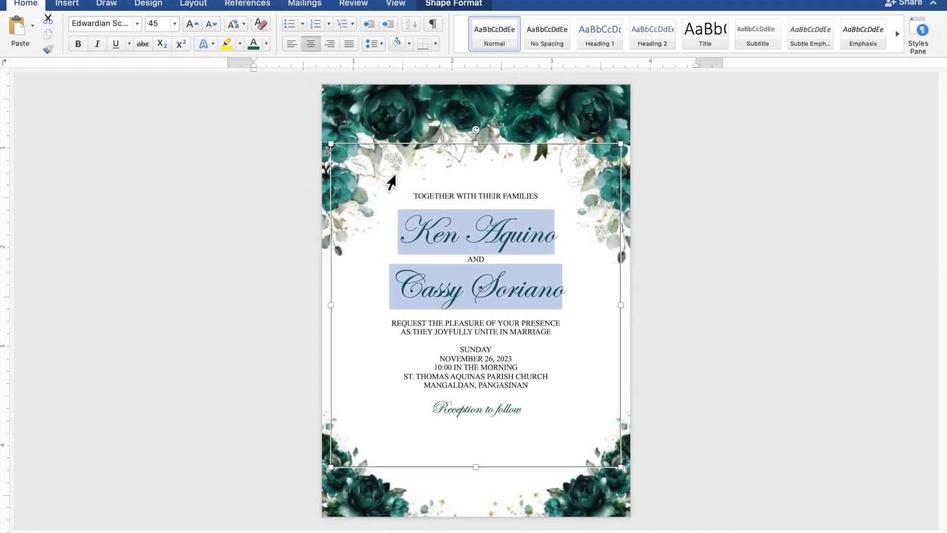
{"action": "left_click", "coordinate": [503, 209]}
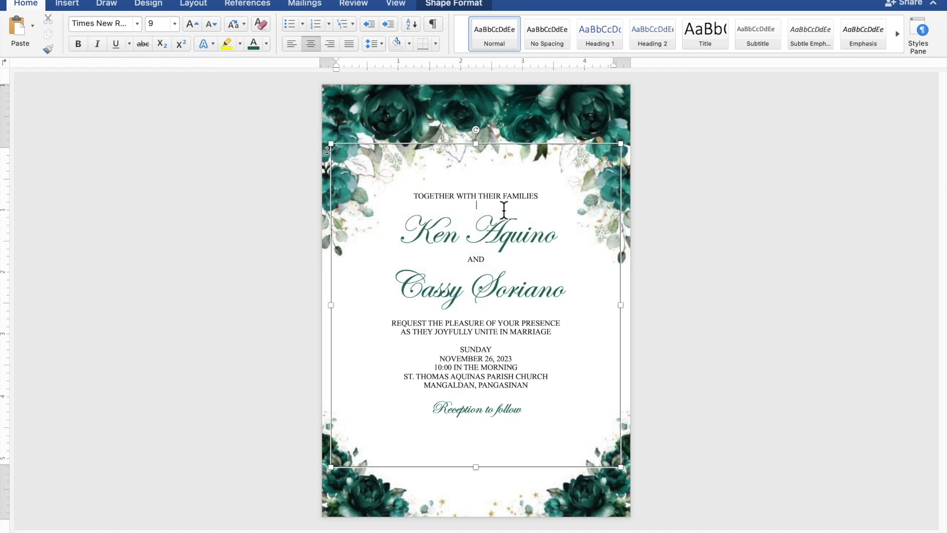
{"action": "key", "text": "Return"}
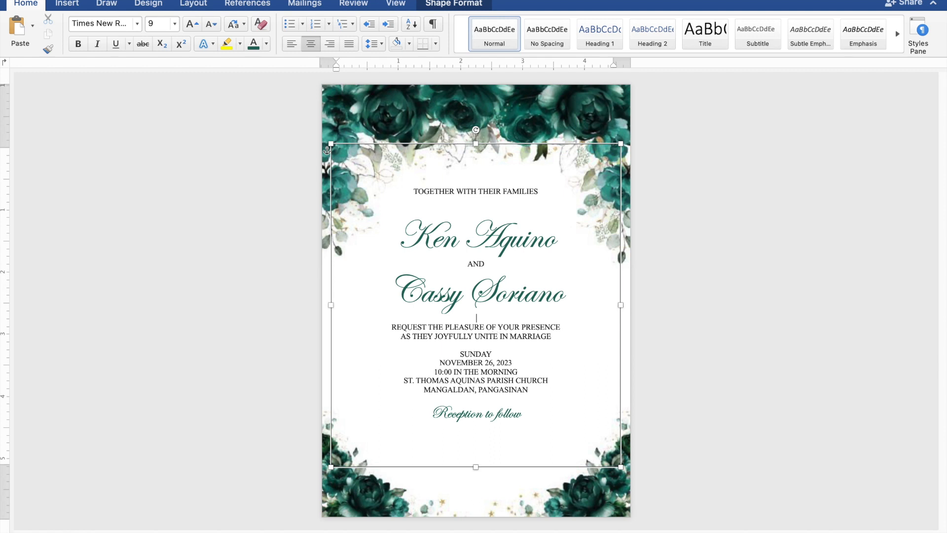
{"action": "key", "text": "Return"}
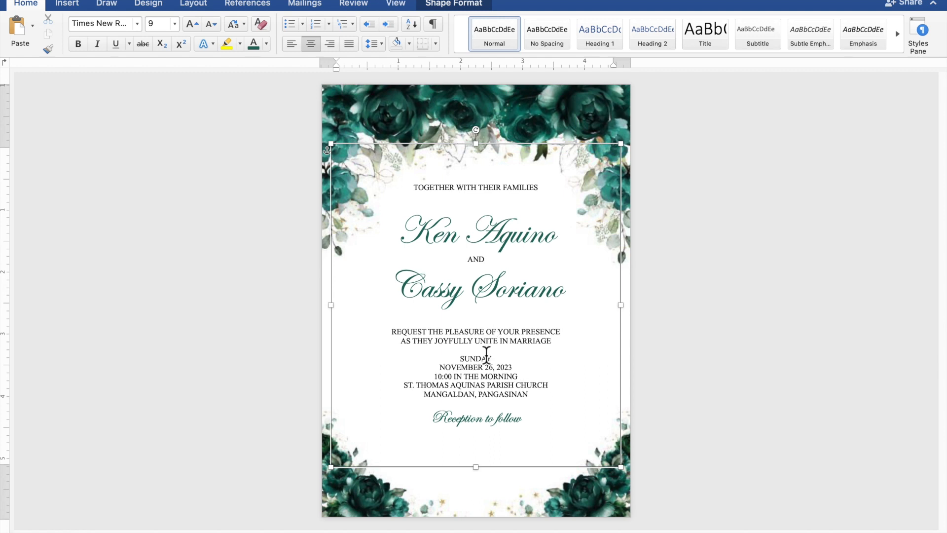
{"action": "key", "text": "Return"}
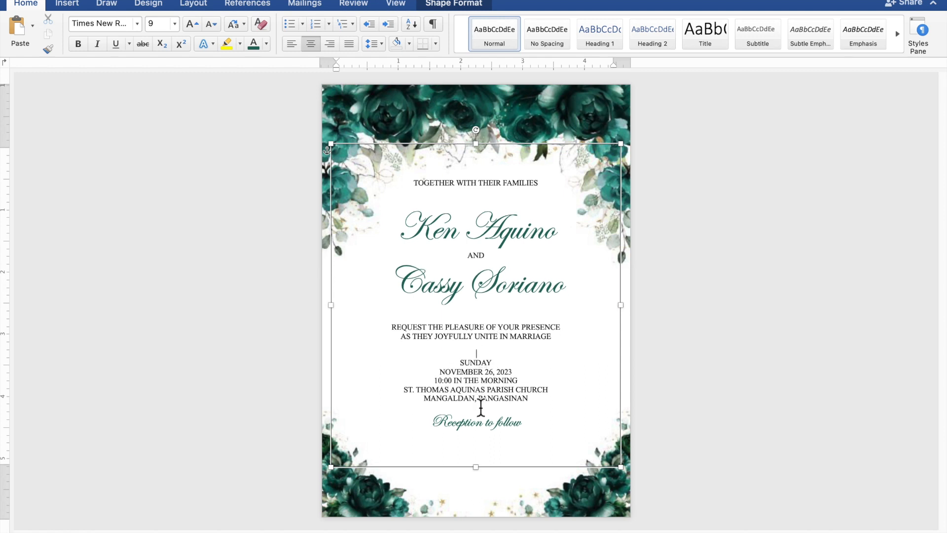
{"action": "key", "text": "Return"}
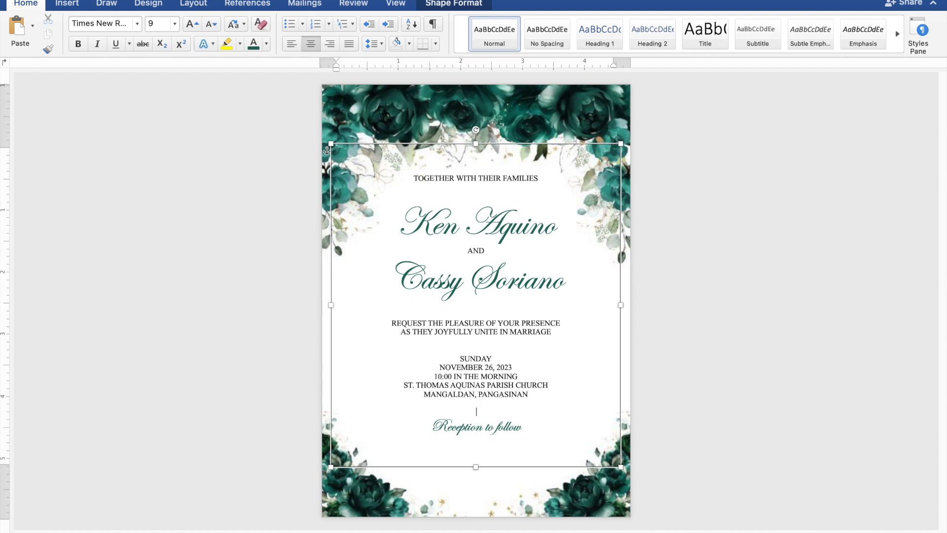
{"action": "left_click", "coordinate": [493, 316]}
{"action": "key", "text": "Return"}
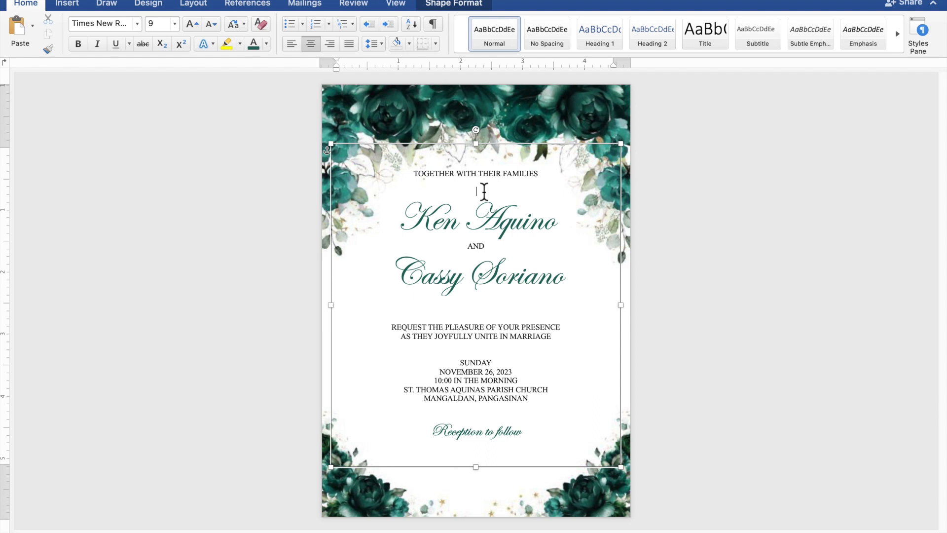
{"action": "key", "text": "Return"}
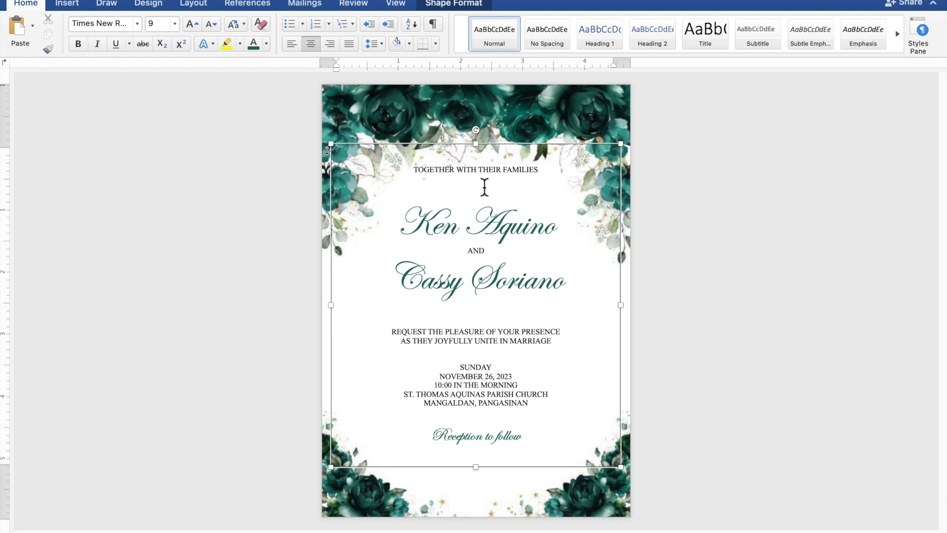
Step: Move the invitation text box lower within the floral frame
{"action": "left_click", "coordinate": [493, 152]}
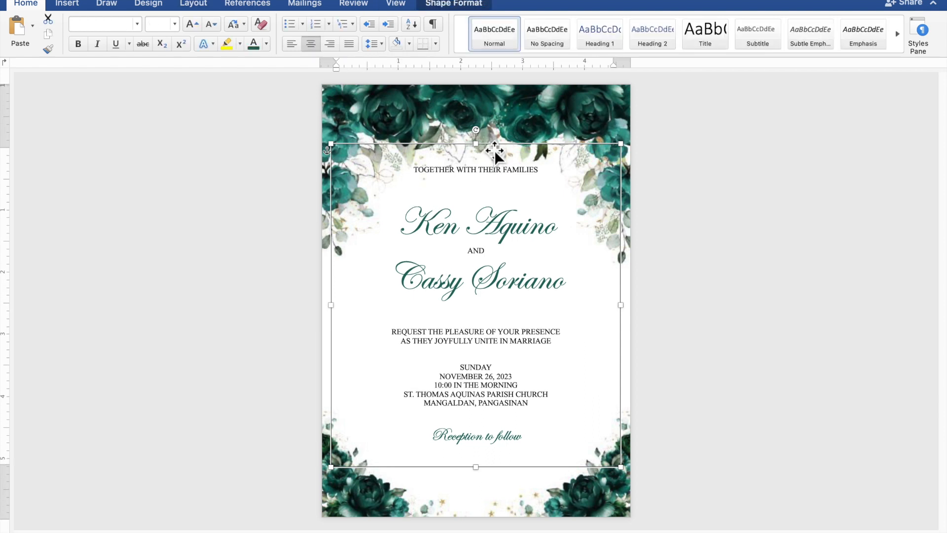
{"action": "left_click_drag", "start_coordinate": [494, 152], "coordinate": [495, 182]}
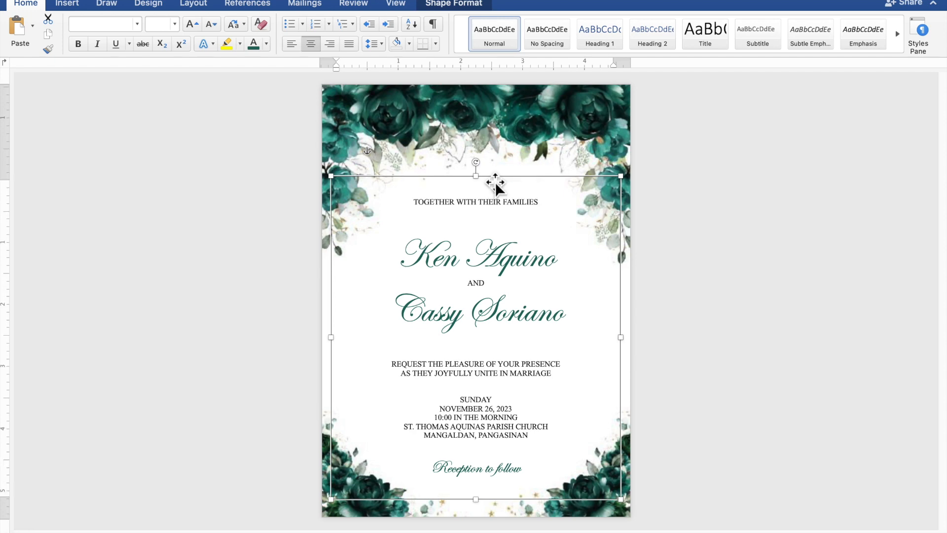
{"action": "left_click", "coordinate": [752, 229]}
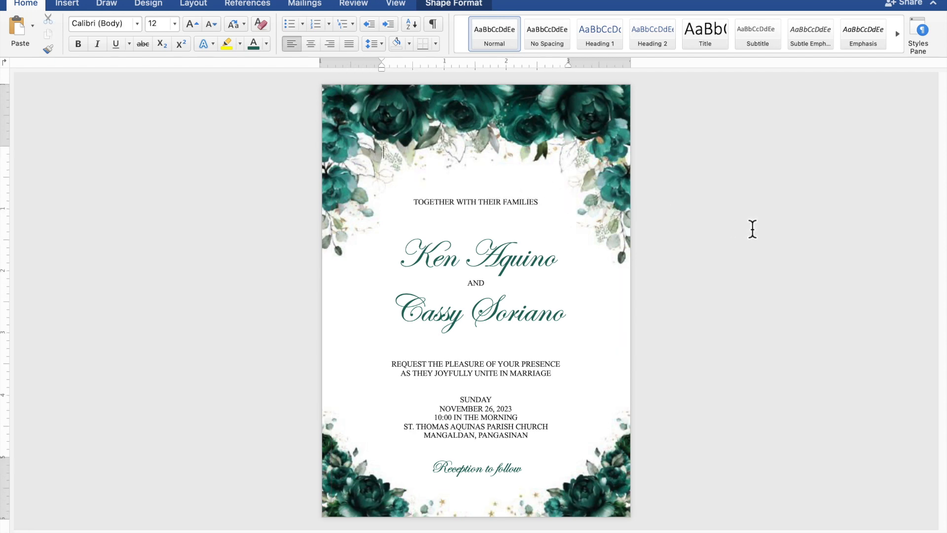